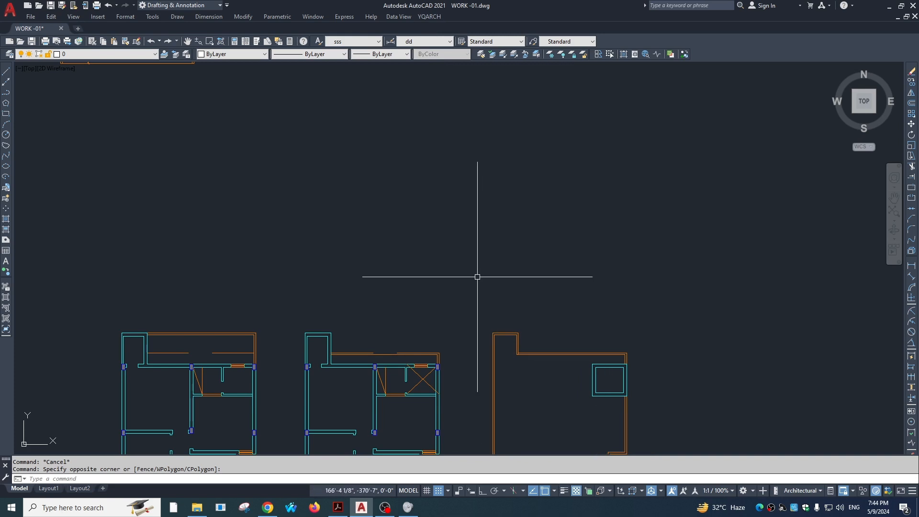
Start an arc-staircase plan with the LTA command, making it anticlockwise with an outside radius of 84
text(LTA)
key(Return)
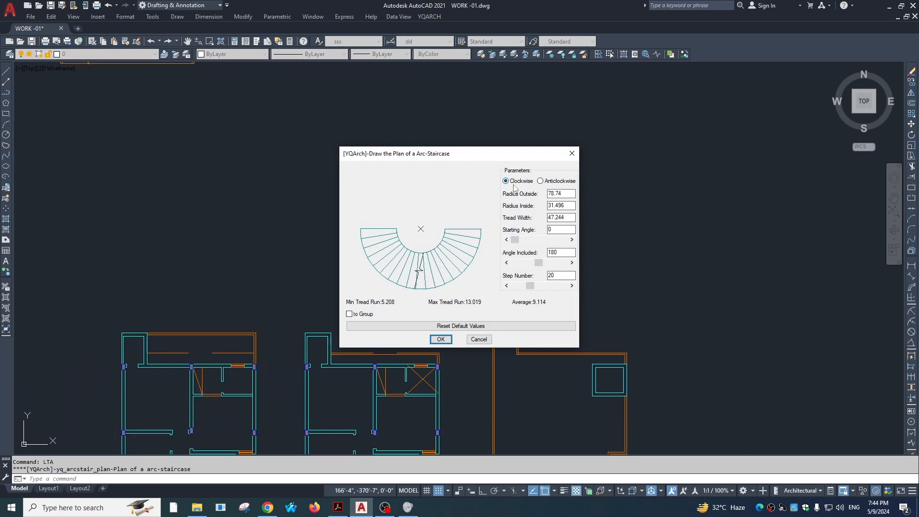
click(542, 181)
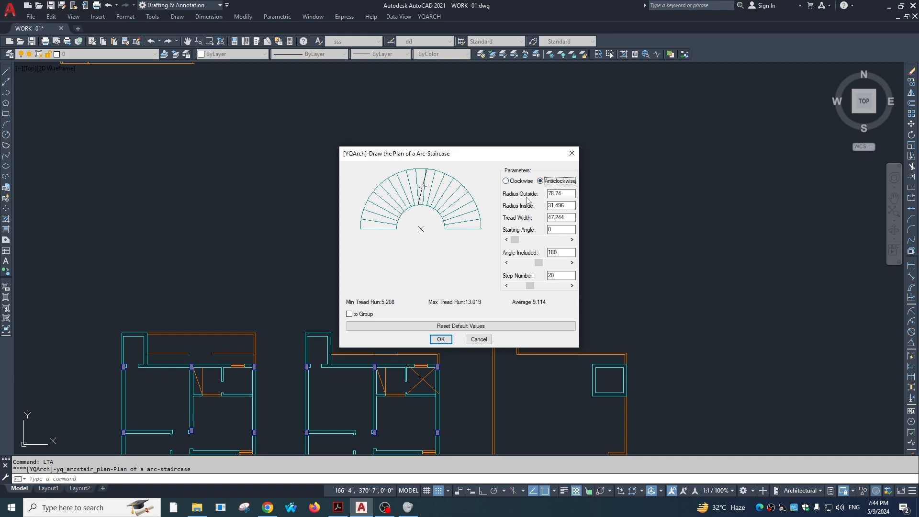
drag(564, 194, 534, 197)
text(84)
key(Tab)
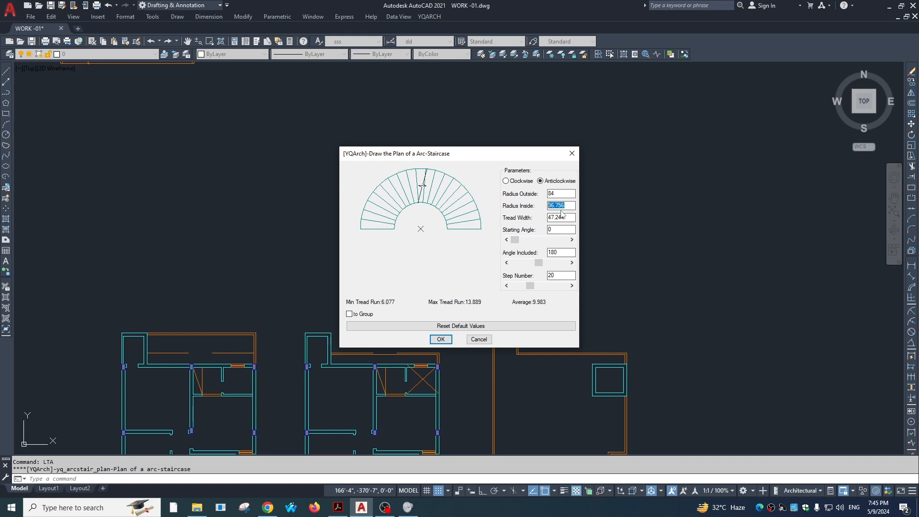
text(48)
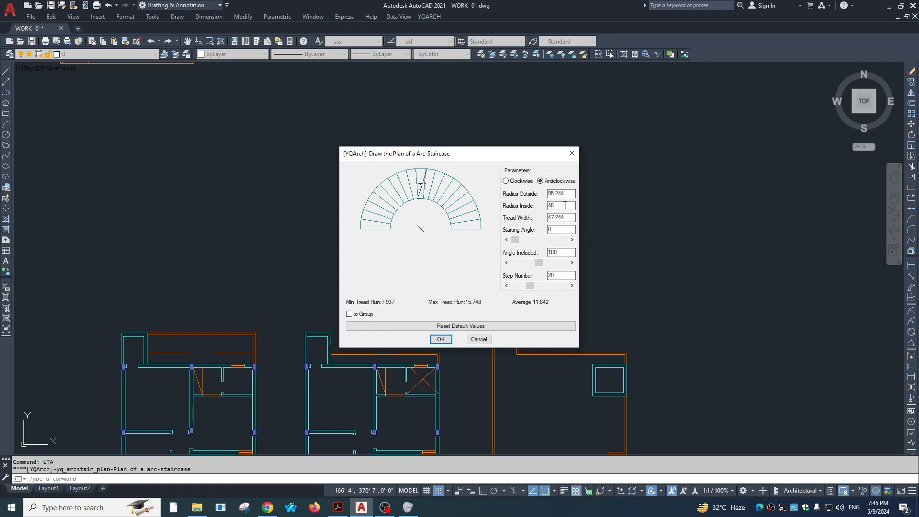
drag(569, 193, 541, 198)
text(84)
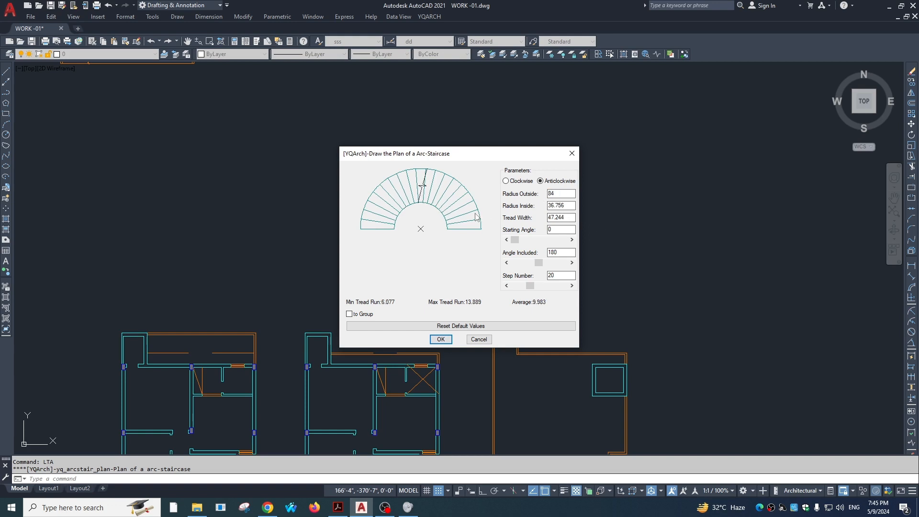
Set the arc staircase's tread width to 48 and try an included angle of 90
double_click(567, 218)
text(48)
drag(560, 253, 536, 252)
text(90)
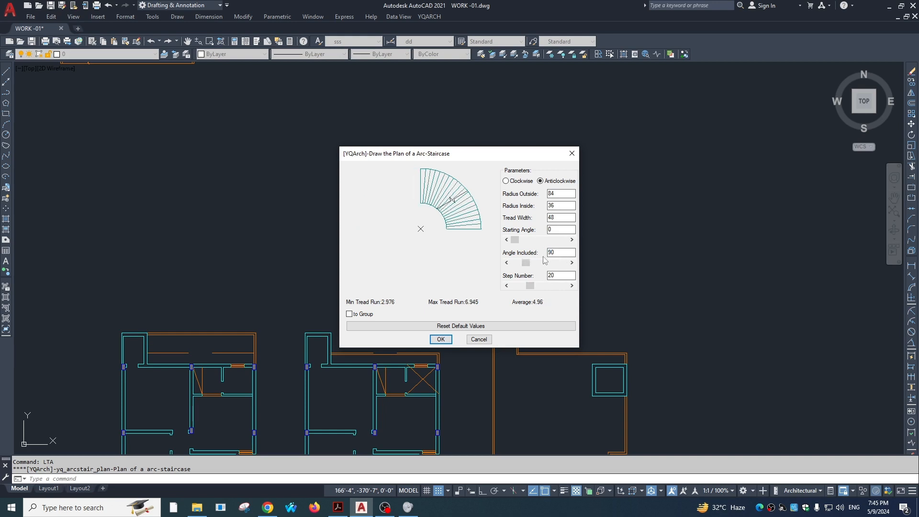
Set the included angle to 180 and place the arc staircase in the empty area above the rightmost floor plan
drag(560, 252, 521, 270)
text(180)
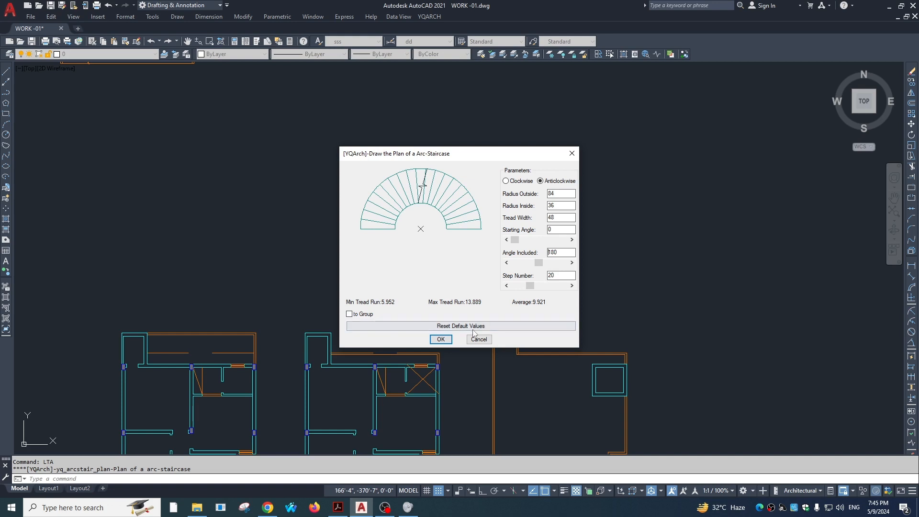
click(441, 339)
click(574, 200)
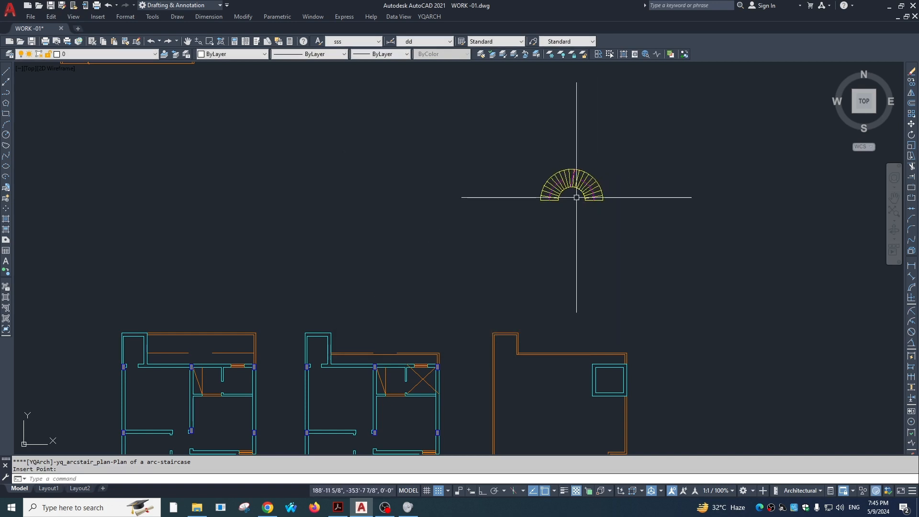
Draw an elevator plan with DTJ inside the rightmost plan's square shaft, with the counterweight along its right wall and no door
scroll(574, 201, up, 8)
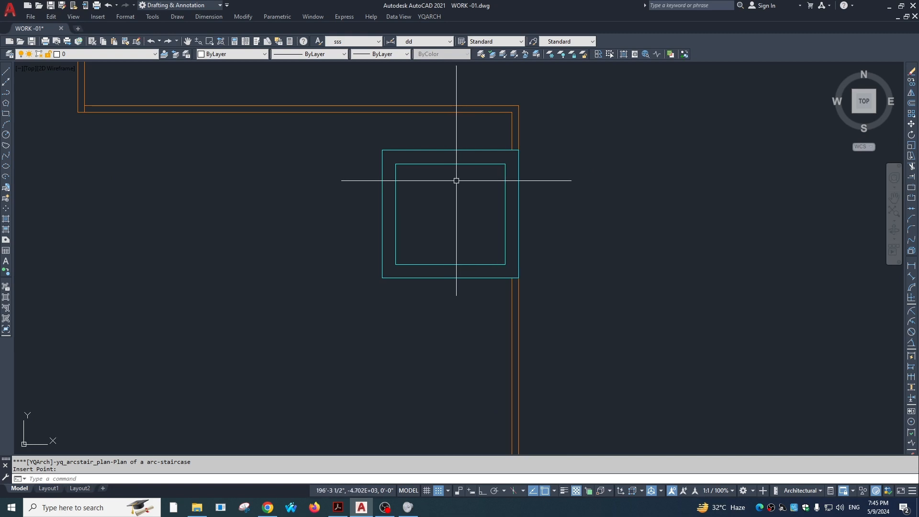
text(DTJ)
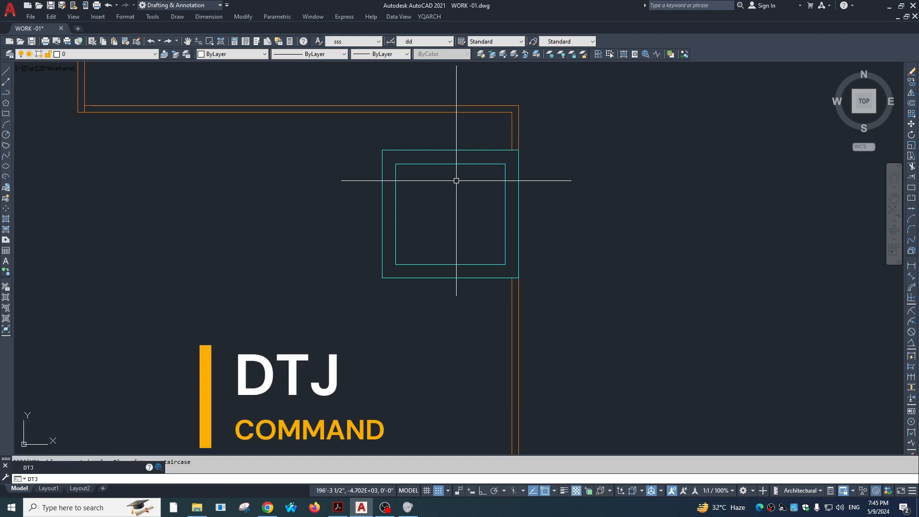
key(Return)
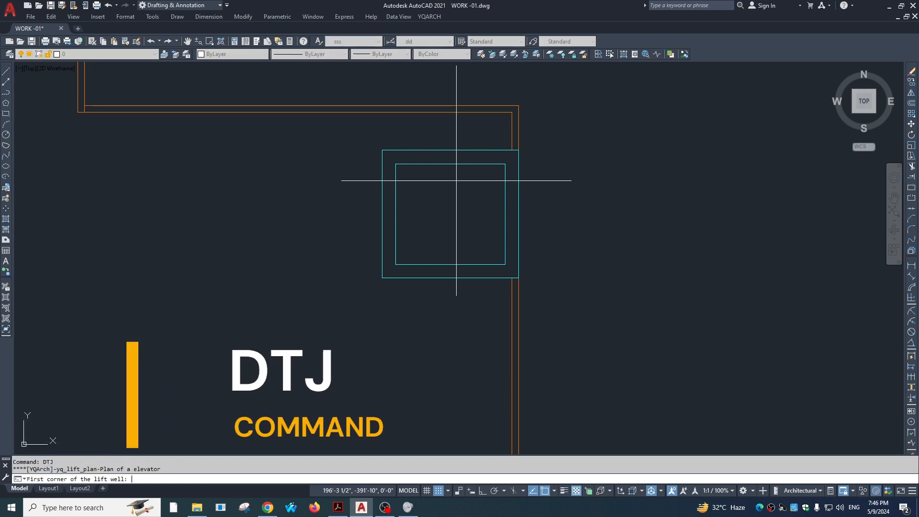
click(505, 164)
click(401, 259)
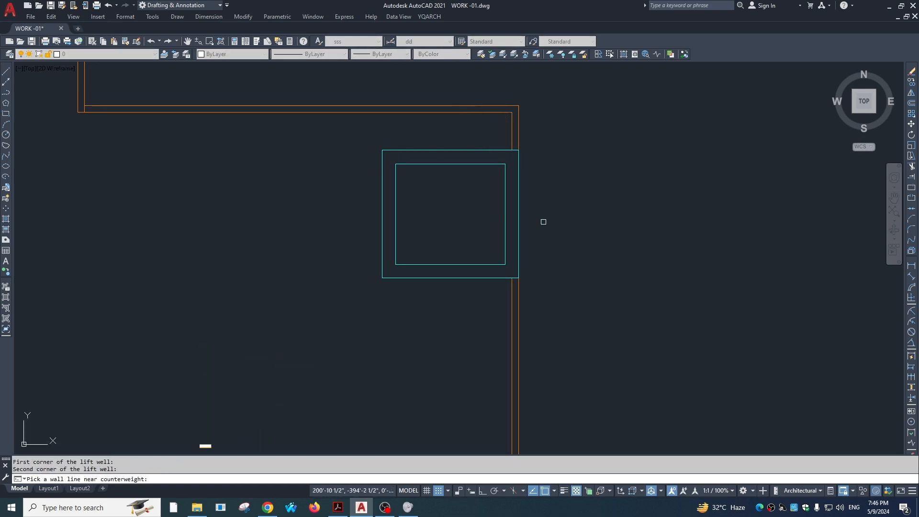
click(505, 206)
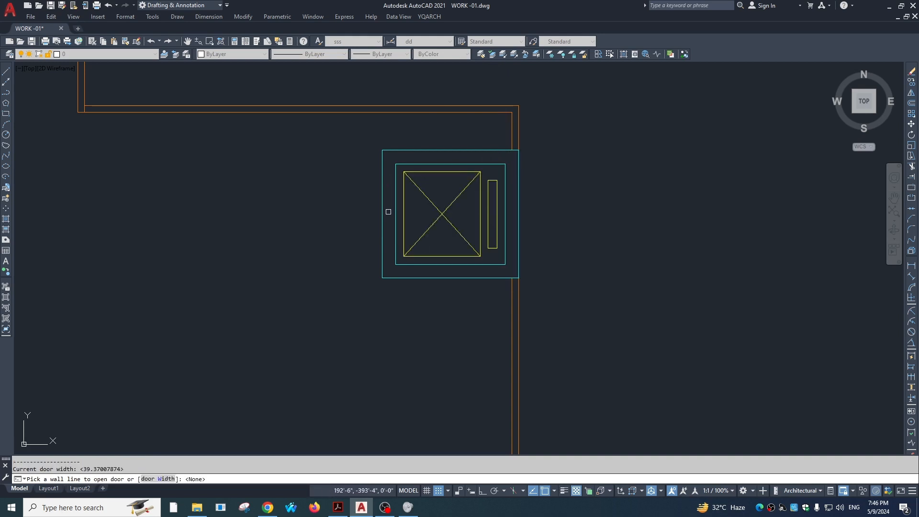
right_click(555, 267)
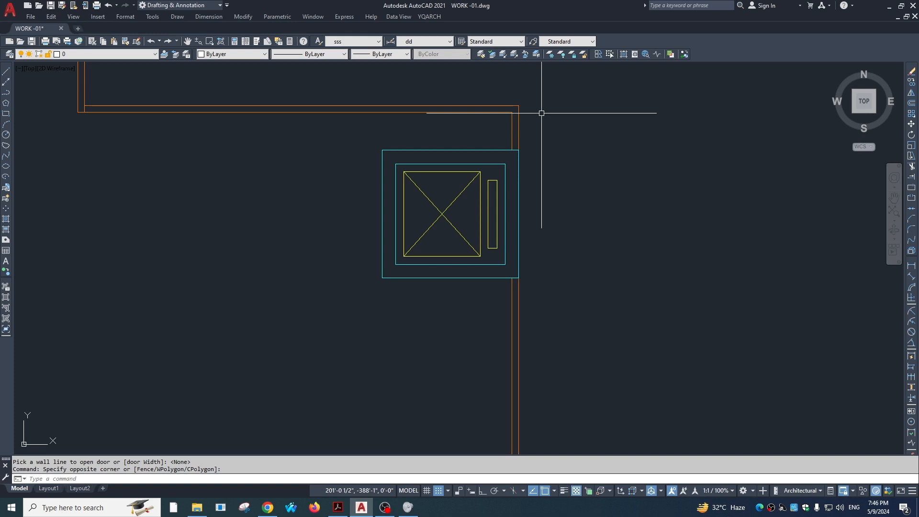
key(Escape)
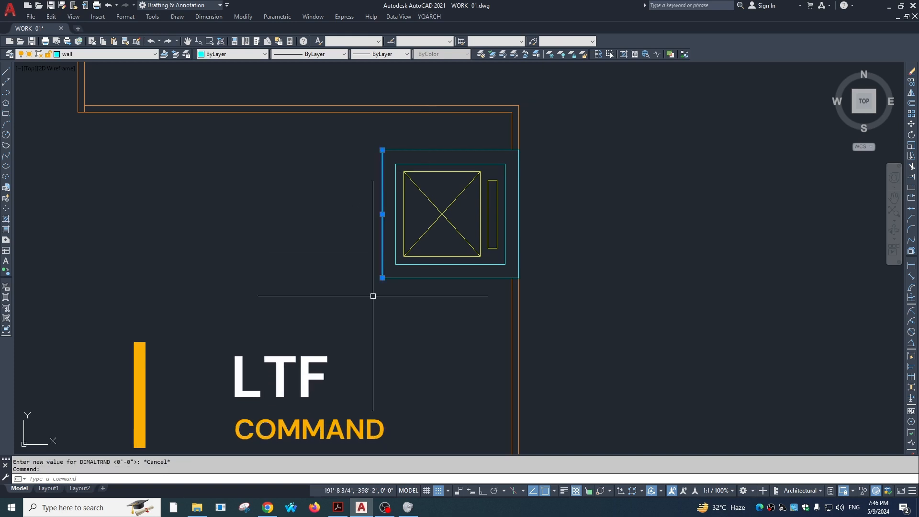
key(Escape)
Start an escalator drawing with the LTF command, preview the elevation version, and select the plan version
text(LTF)
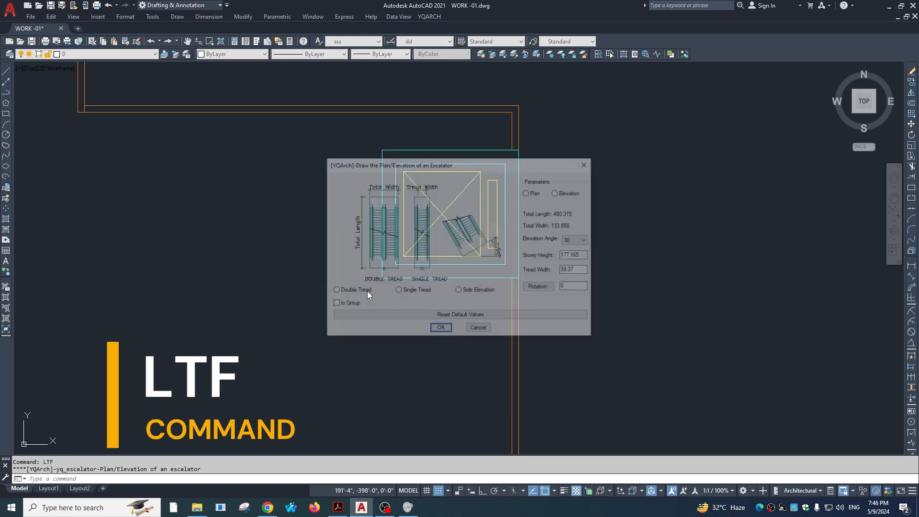
key(Return)
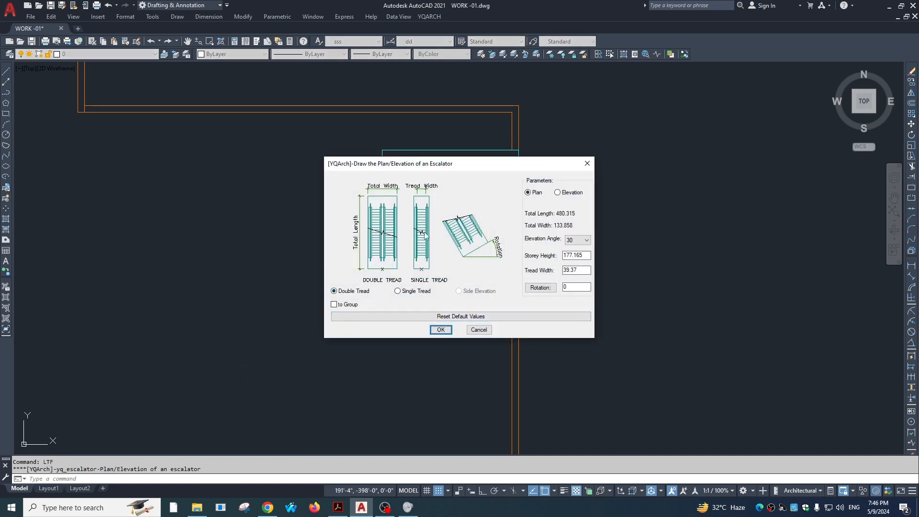
click(558, 193)
click(535, 193)
click(558, 192)
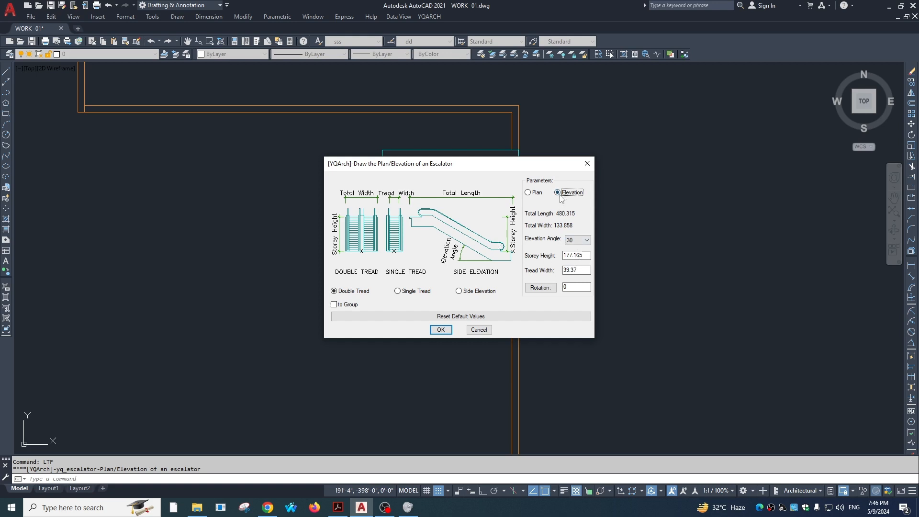
click(535, 193)
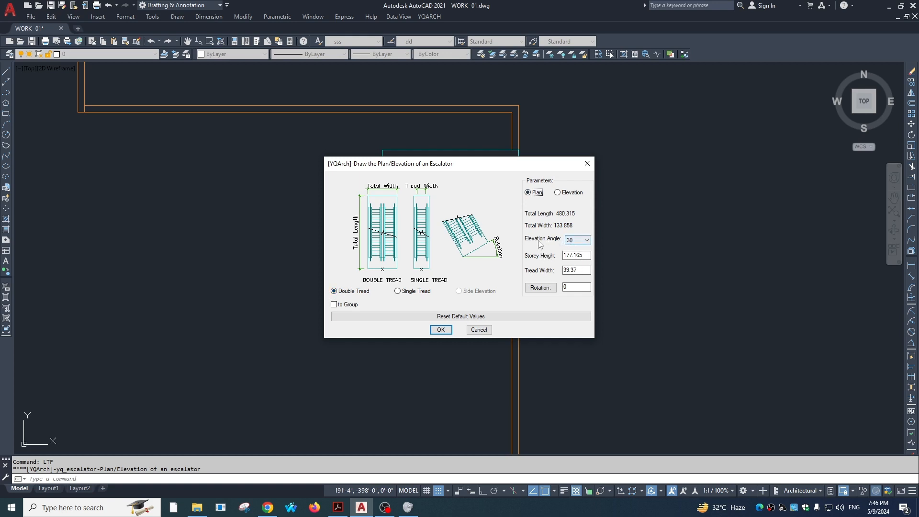
Set the escalator's storey height to 120 and tread width to 36, and place the double-tread plan to the right of the rightmost floor plan
click(586, 241)
click(586, 242)
key(Tab)
text(120)
key(Tab)
text(36)
click(441, 330)
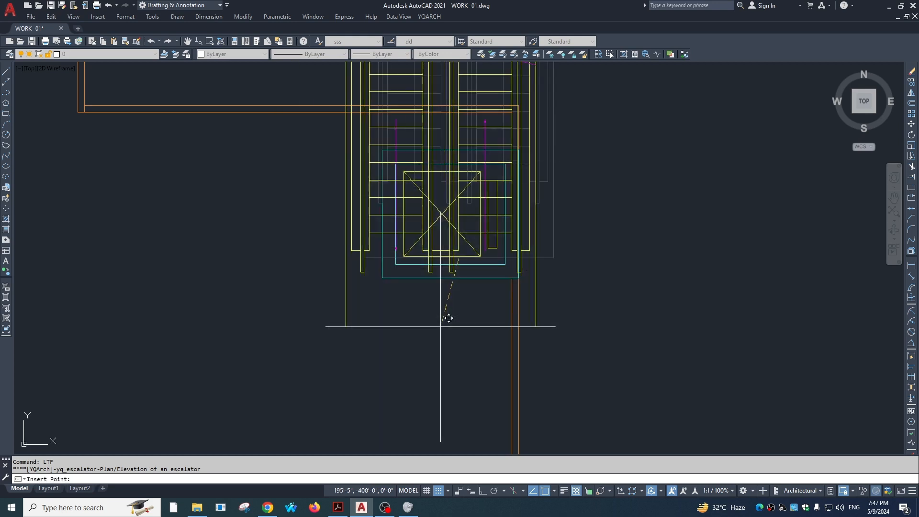
scroll(408, 262, down, 4)
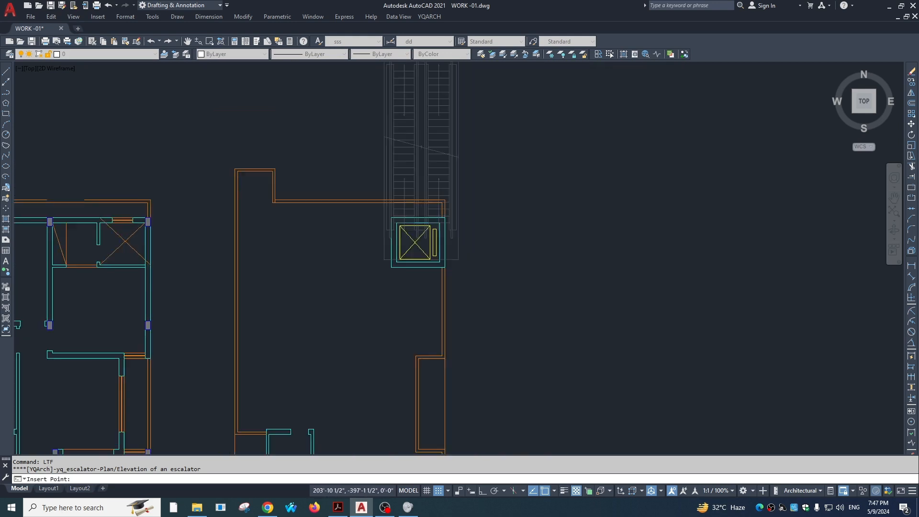
click(600, 293)
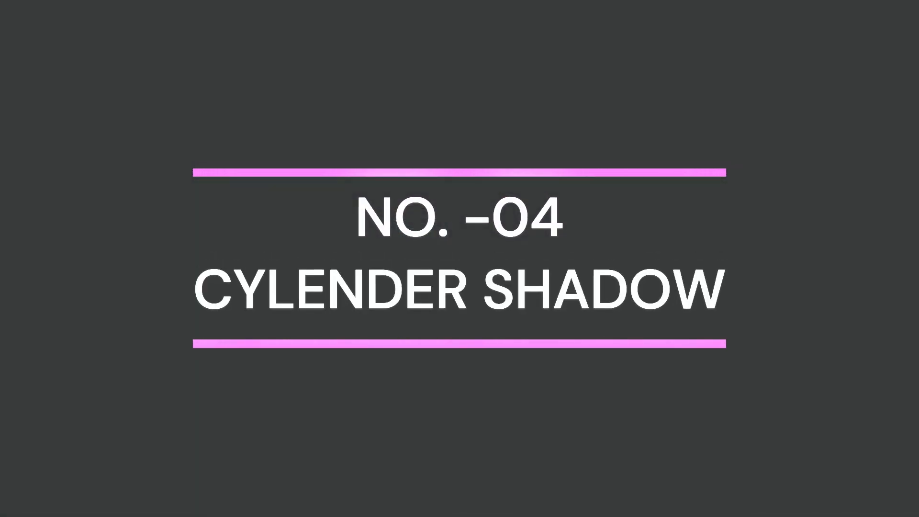
Copy the arc staircase's outer arc to the empty area directly above the staircase
scroll(431, 307, up, 5)
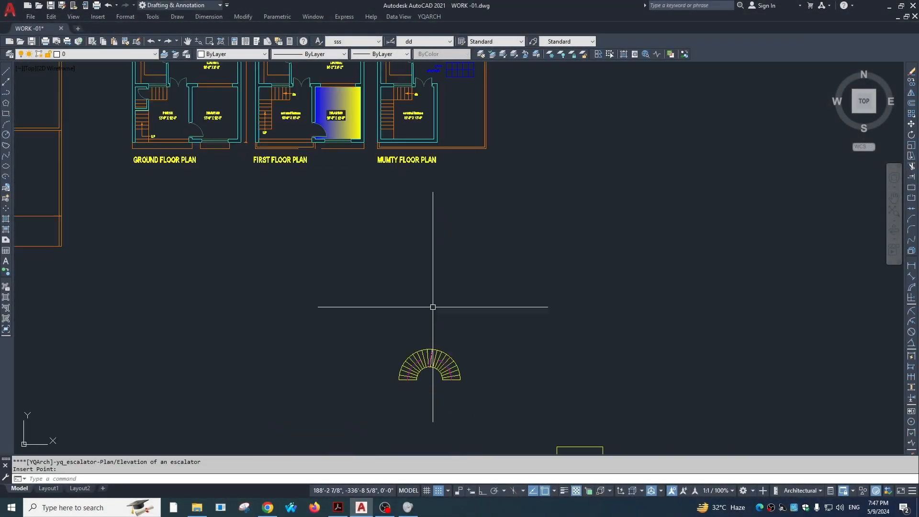
middle_drag(435, 443, 465, 210)
scroll(468, 212, down, 2)
scroll(466, 175, up, 2)
click(466, 175)
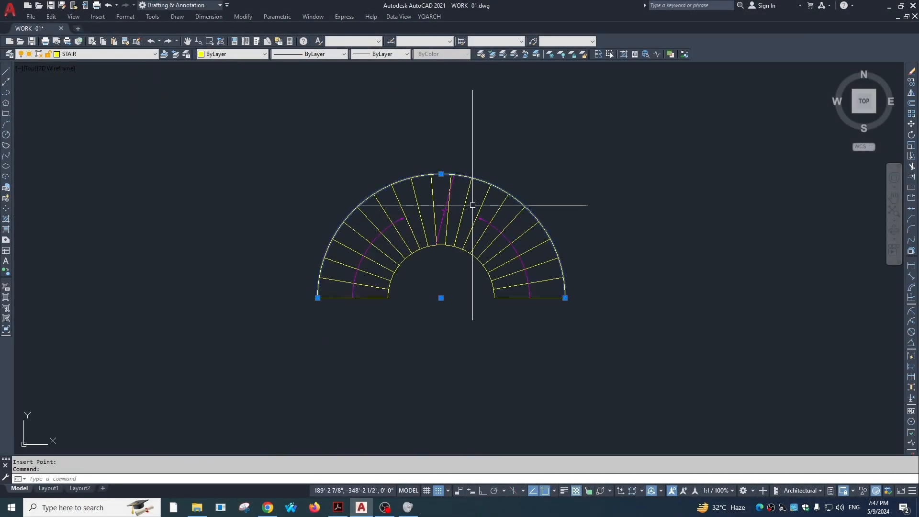
text(co)
key(Return)
scroll(447, 249, down, 3)
click(496, 225)
click(498, 161)
key(Escape)
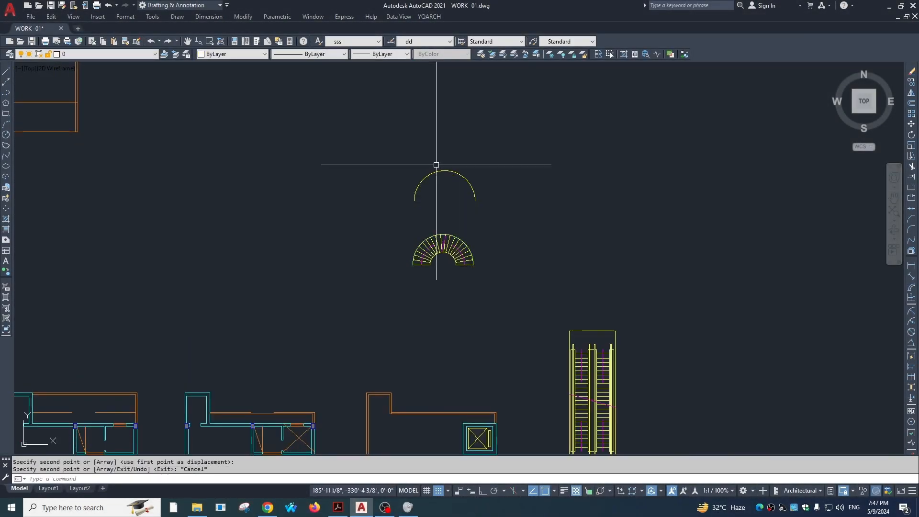
key(Escape)
Draw a long horizontal line with Ortho on between the copied arc and the arc staircase
scroll(462, 182, up, 1)
text(l)
key(Return)
click(298, 225)
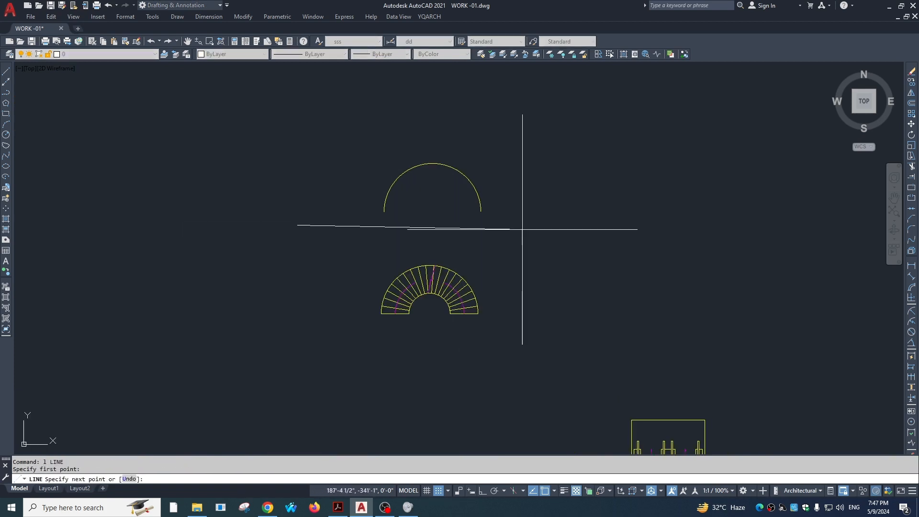
key(F8)
click(569, 232)
key(Escape)
scroll(442, 182, up, 2)
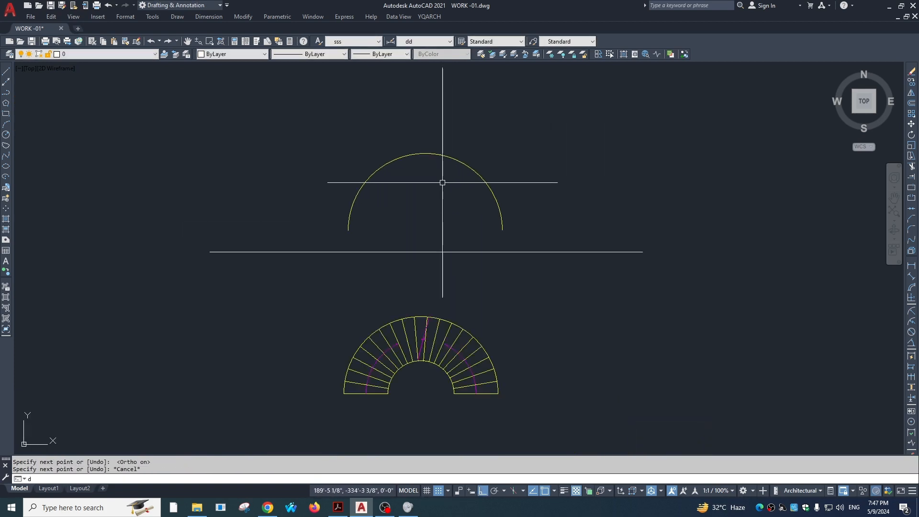
text(di)
key(Return)
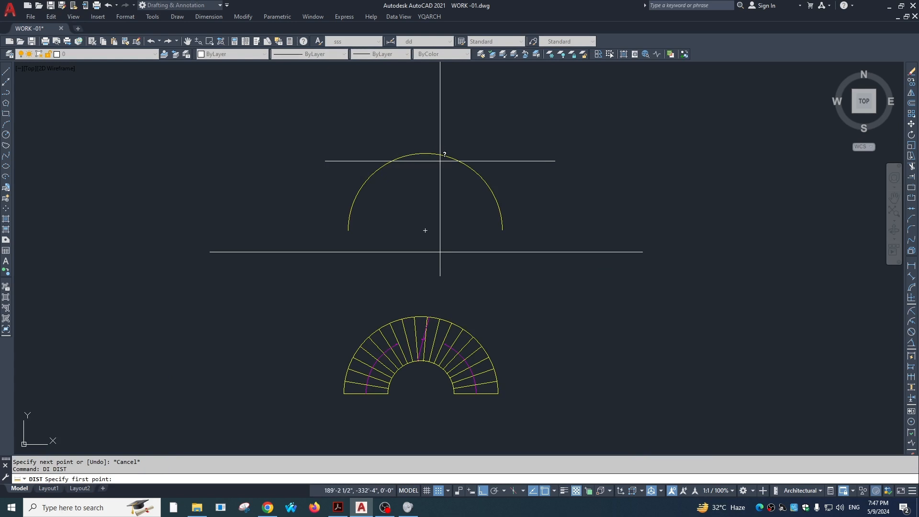
key(Escape)
Divide the copied arc into 20 equal segments
text(div)
key(Return)
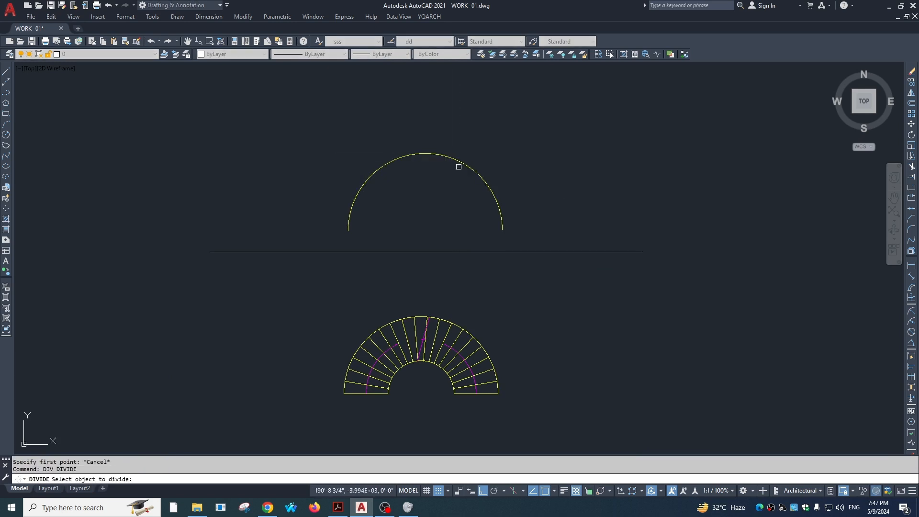
click(458, 166)
text(2)
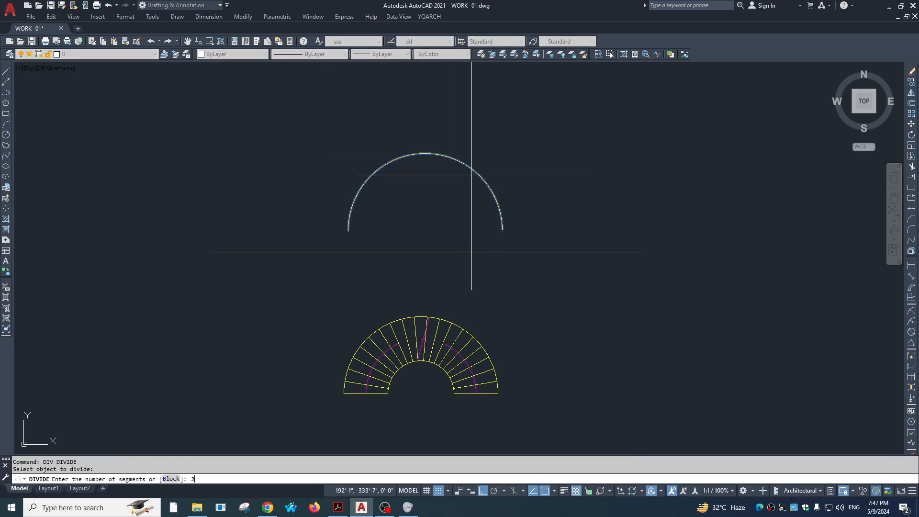
text(0)
key(Return)
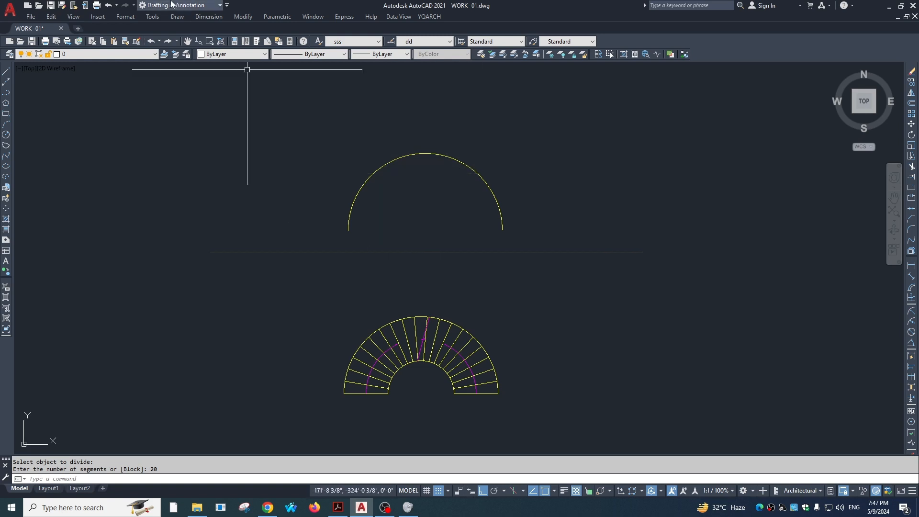
Change the point style to a plus-shaped marker
click(126, 16)
click(140, 169)
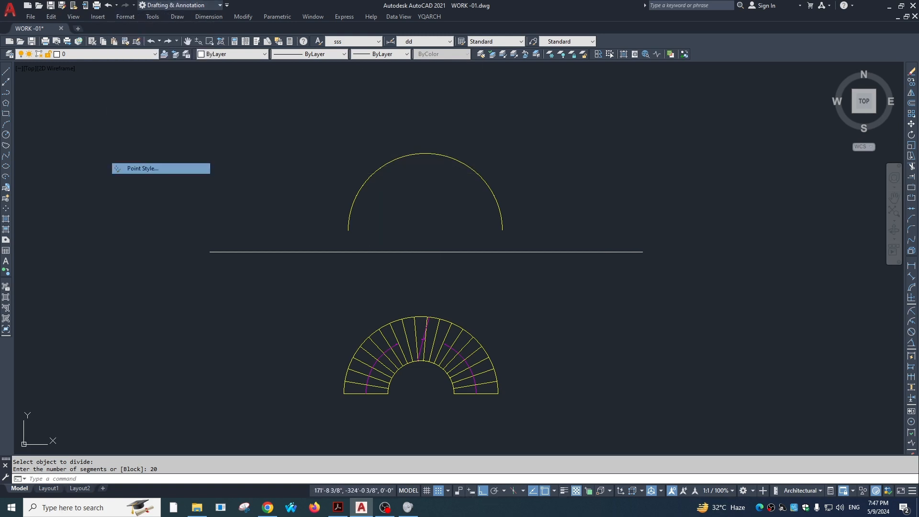
click(459, 190)
click(429, 316)
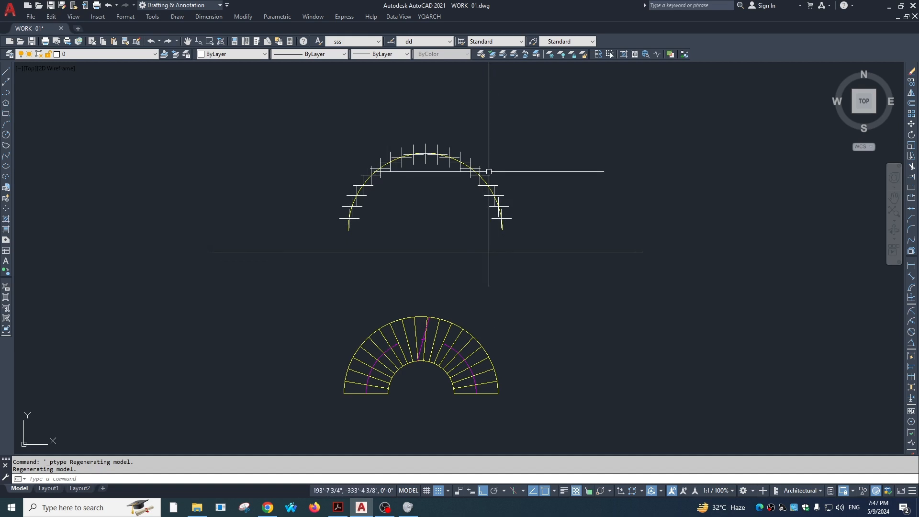
Erase the copied arc together with all its division points
click(534, 123)
click(318, 225)
text(e)
key(Return)
key(Escape)
Draw two vertical lines from the arc staircase's outer lower corners up past the horizontal line
text(1)
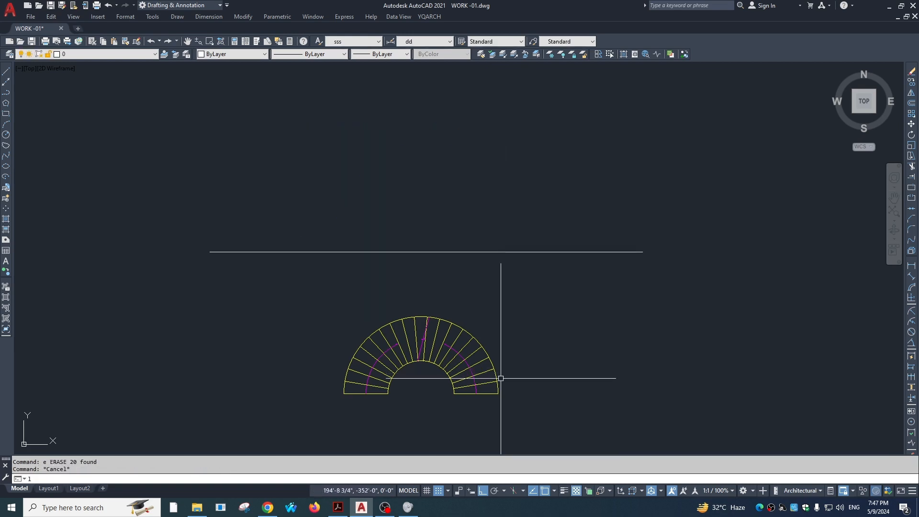
key(Return)
click(498, 393)
key(Escape)
key(Return)
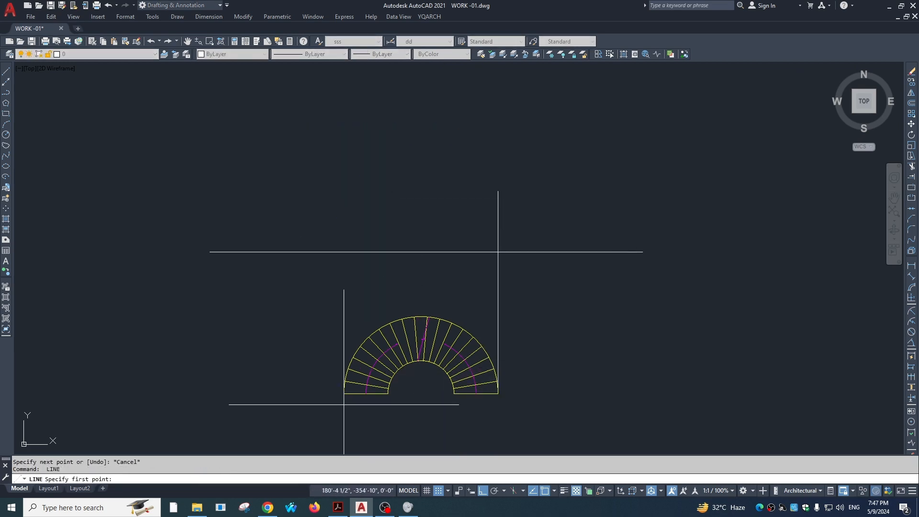
click(344, 393)
click(380, 184)
key(Escape)
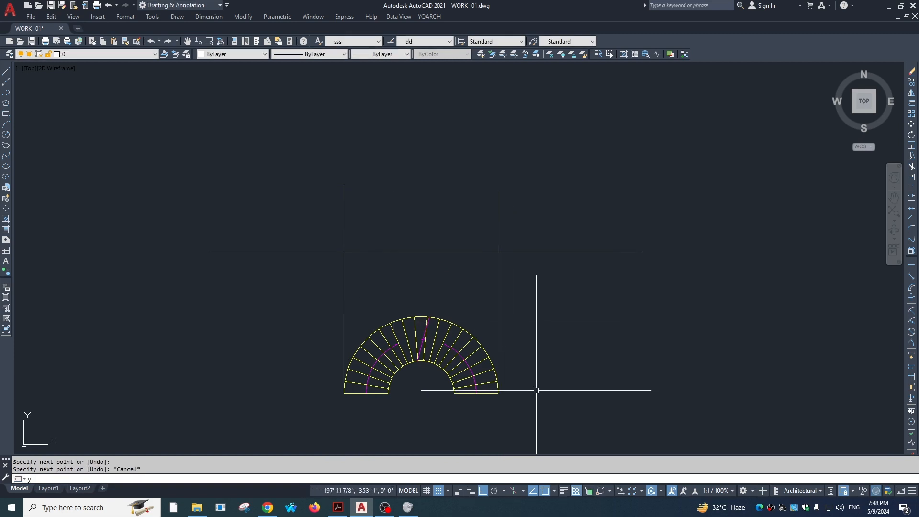
Generate cylinder shadow lines between the two vertical lines with the YZX command
text(zx)
key(Return)
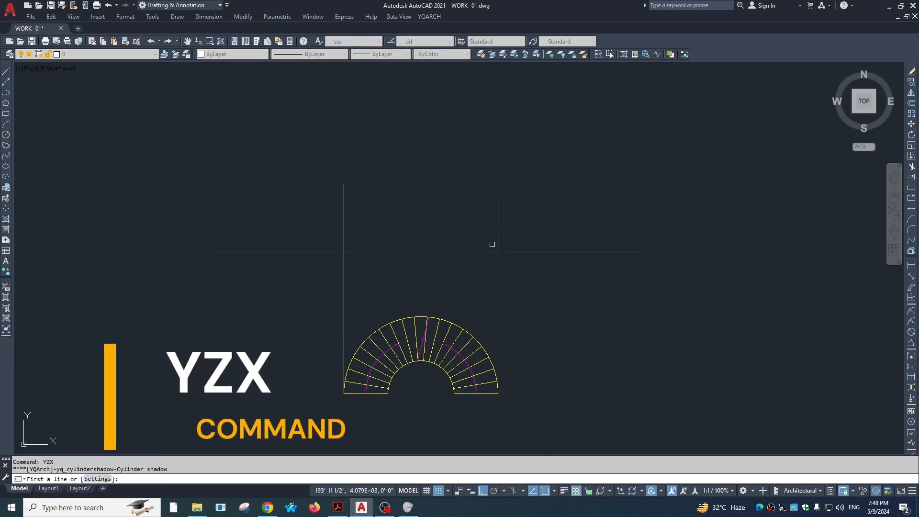
click(498, 232)
click(343, 233)
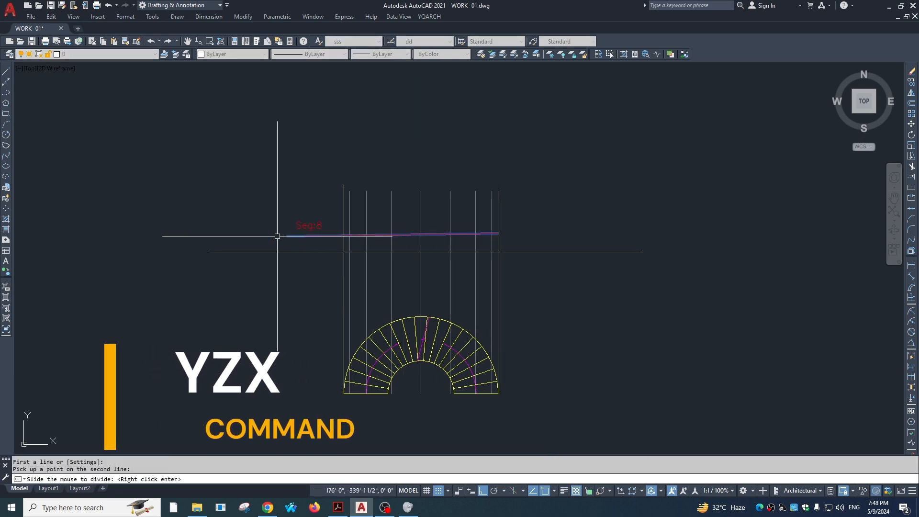
right_click(96, 223)
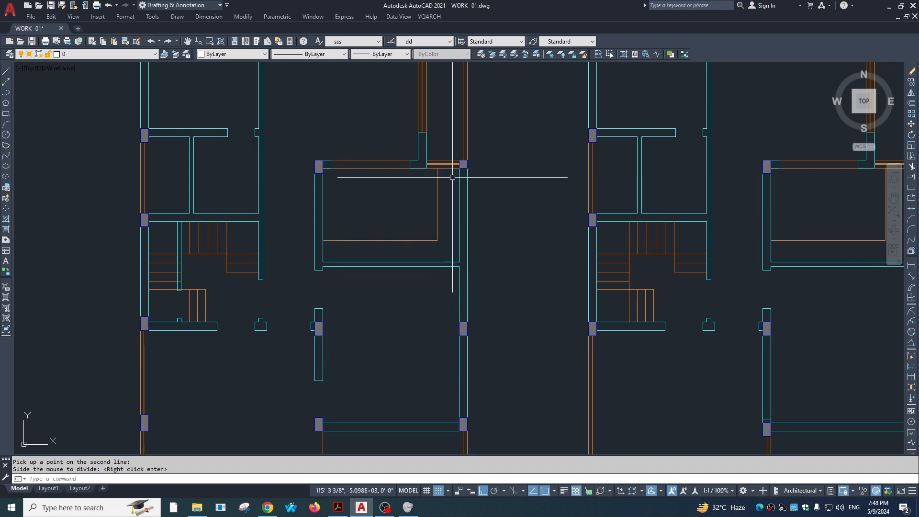
Draw two connected lines from the counter outline's upper end through the room's lower-right inner corner to the outline's left end
middle_drag(391, 275, 413, 296)
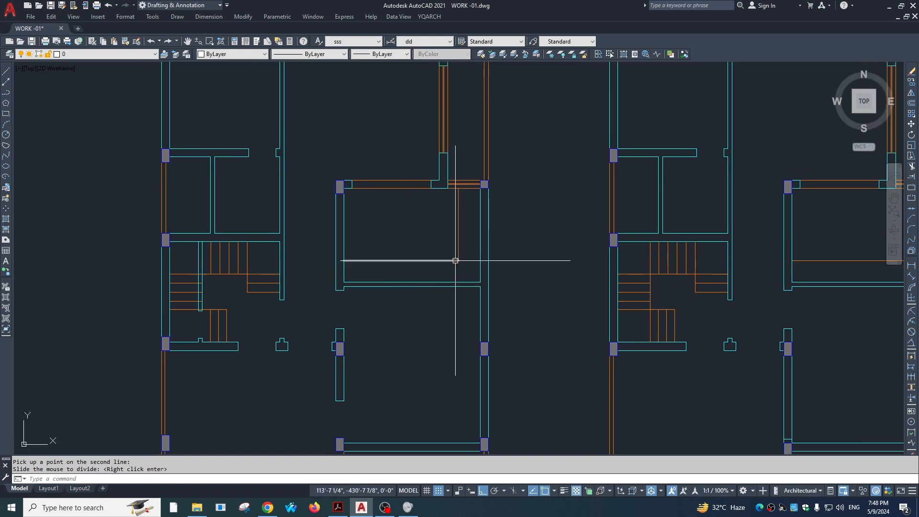
key(Escape)
text(l)
key(Return)
click(458, 189)
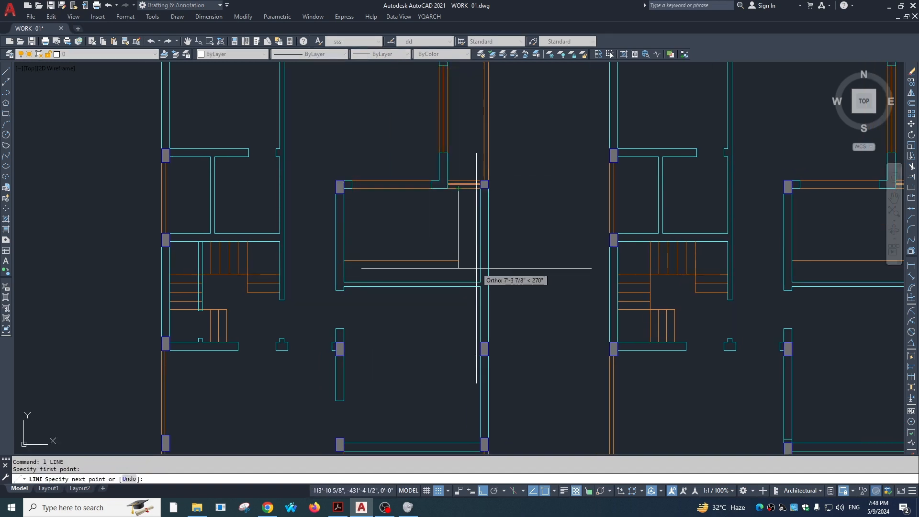
click(481, 281)
key(Escape)
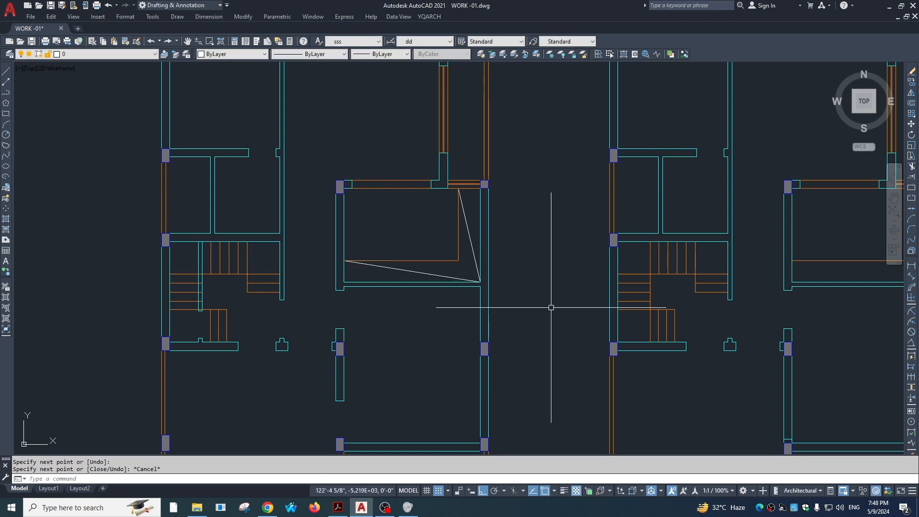
Erase the two slanted lines together with the counter outline in the room
click(469, 217)
click(381, 264)
text(e)
key(Return)
text(yc)
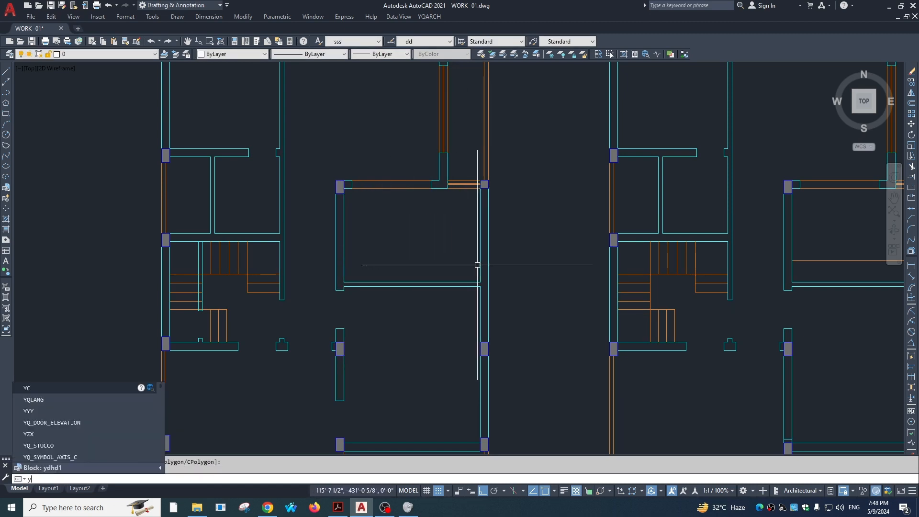
key(Return)
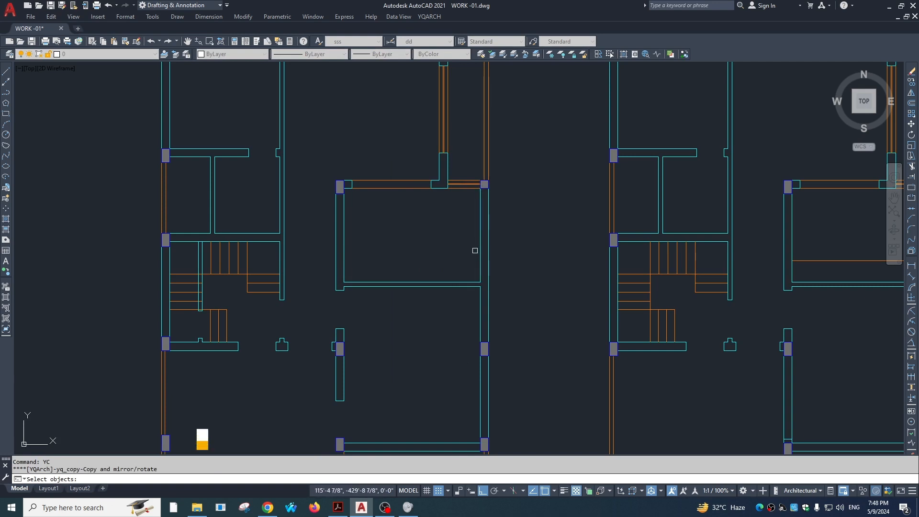
key(Escape)
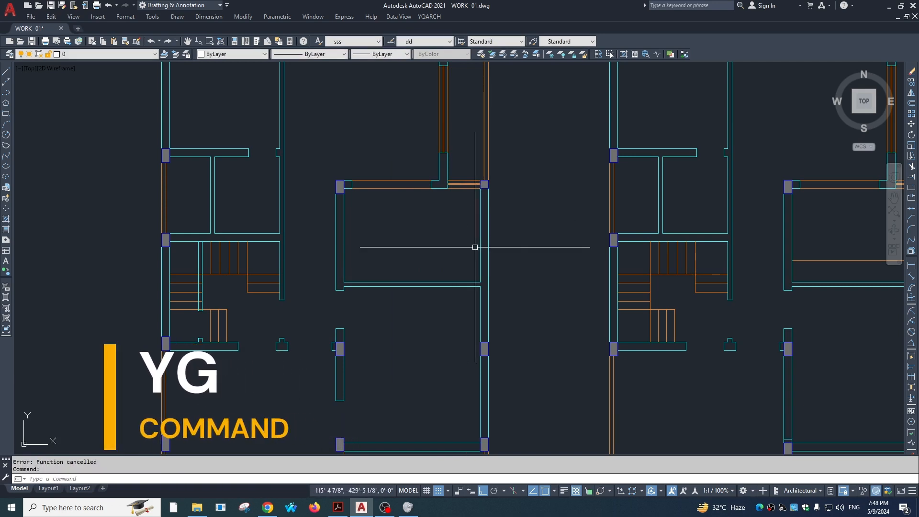
Draw a wardrobe along the room's right, lower and left inner walls with the YG command
text(yg)
key(Return)
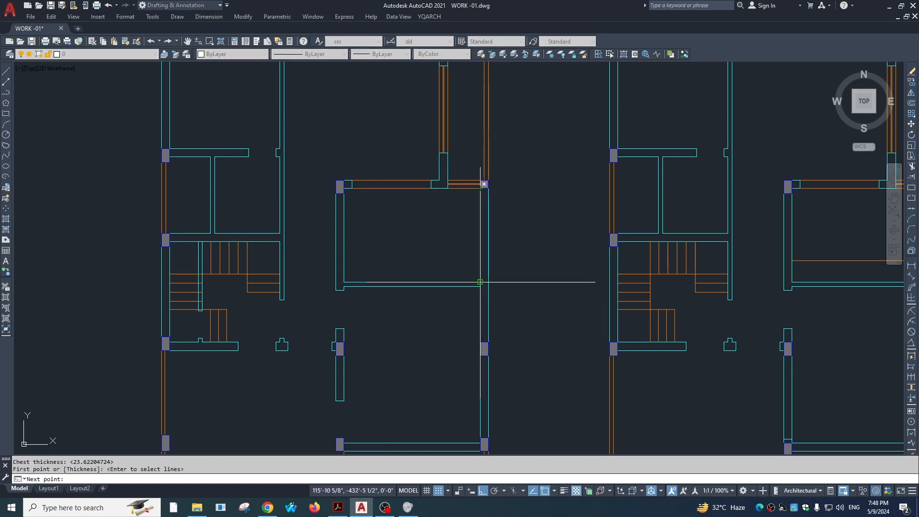
click(480, 186)
click(343, 282)
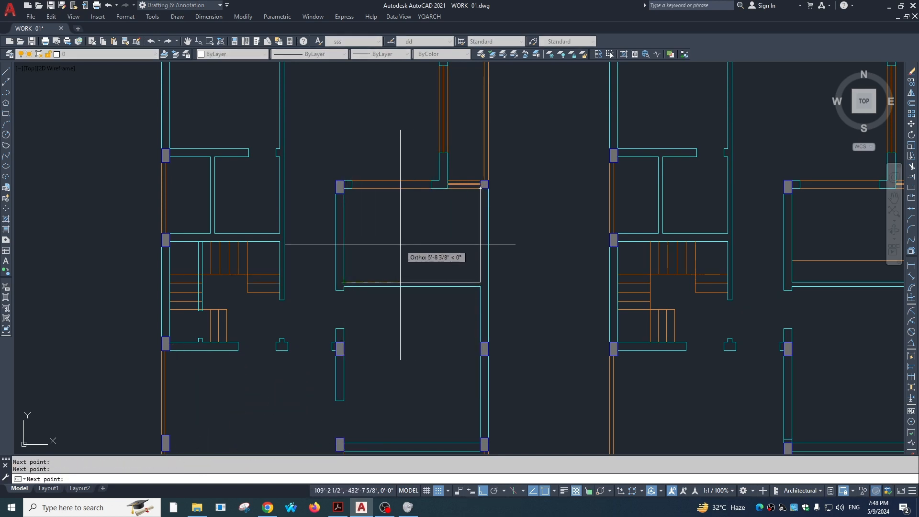
key(Return)
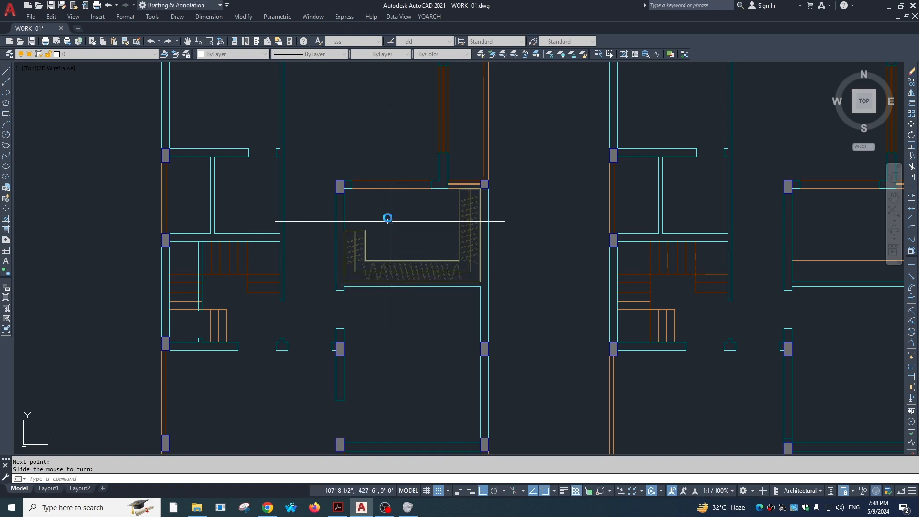
scroll(413, 216, up, 2)
key(Escape)
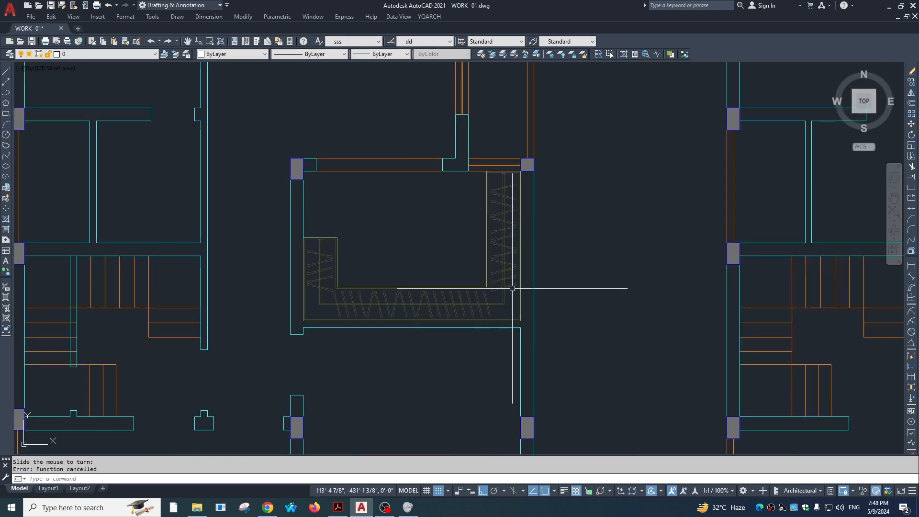
middle_drag(611, 333, 570, 277)
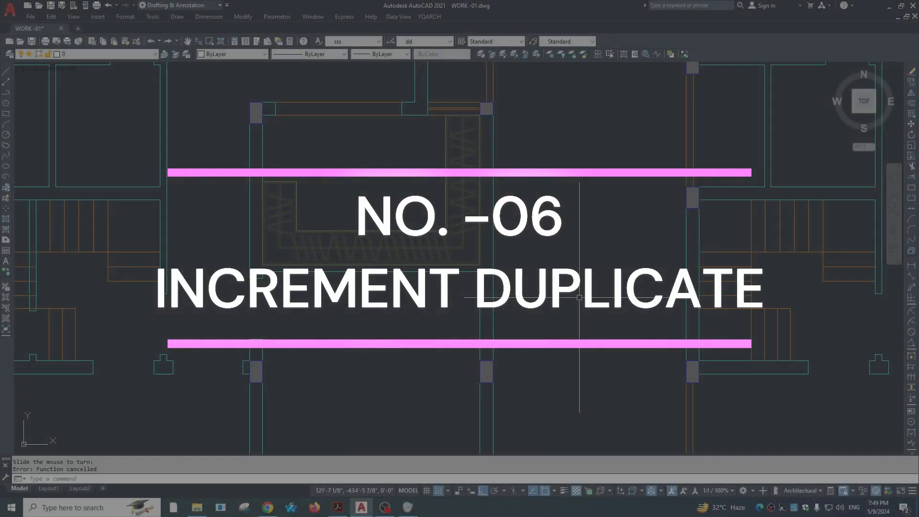
Look through the drawing's plans and labels to locate the arc staircase
scroll(548, 298, down, 3)
scroll(533, 287, up, 1)
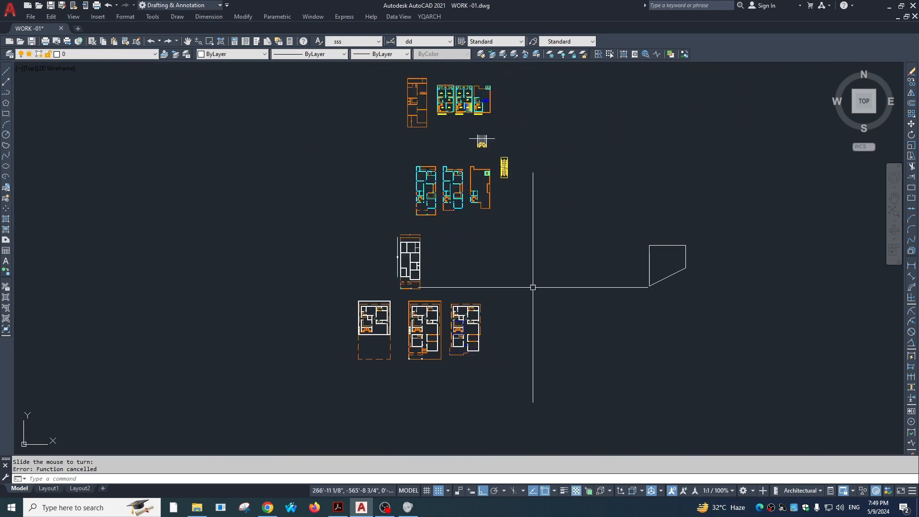
middle_drag(515, 144, 514, 289)
scroll(512, 242, up, 2)
middle_drag(434, 249, 555, 426)
scroll(433, 213, up, 2)
middle_drag(438, 215, 441, 394)
scroll(469, 226, down, 1)
middle_drag(469, 226, 406, 223)
middle_drag(539, 209, 510, 250)
scroll(435, 227, up, 5)
scroll(461, 284, down, 8)
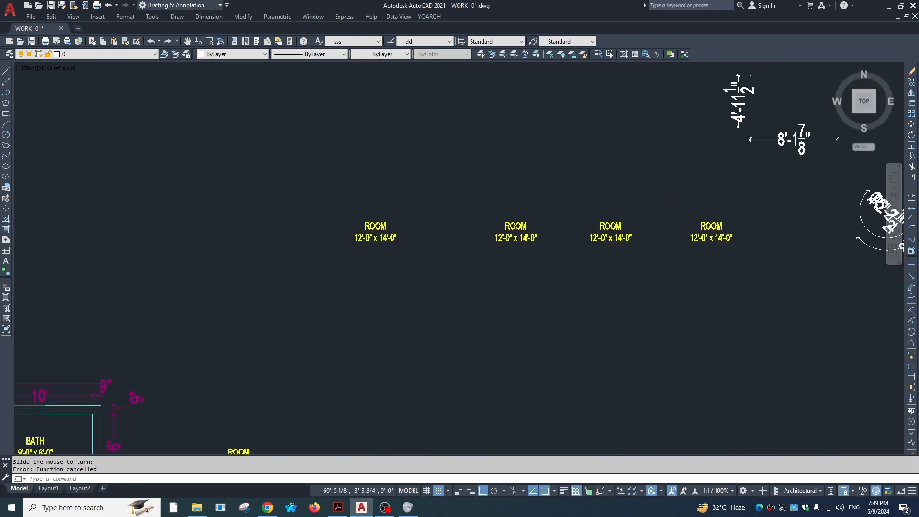
scroll(445, 266, down, 2)
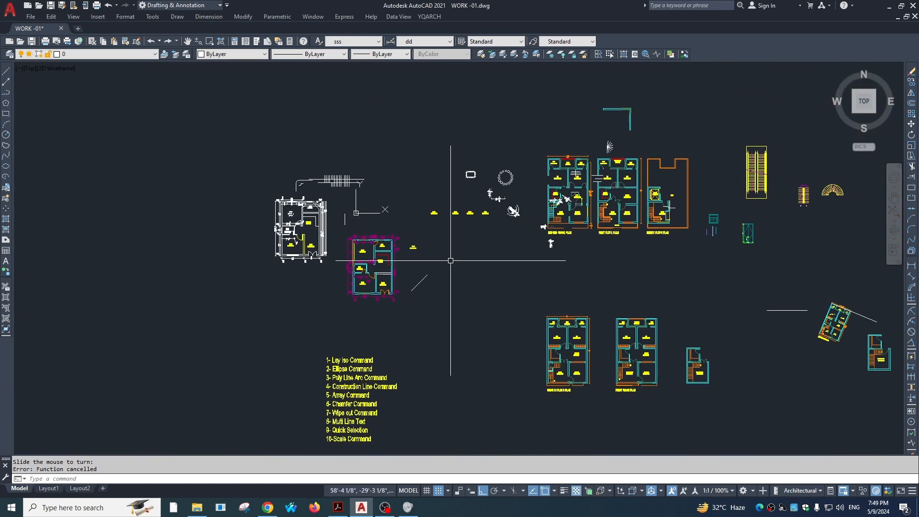
middle_drag(719, 247, 414, 250)
scroll(527, 193, up, 8)
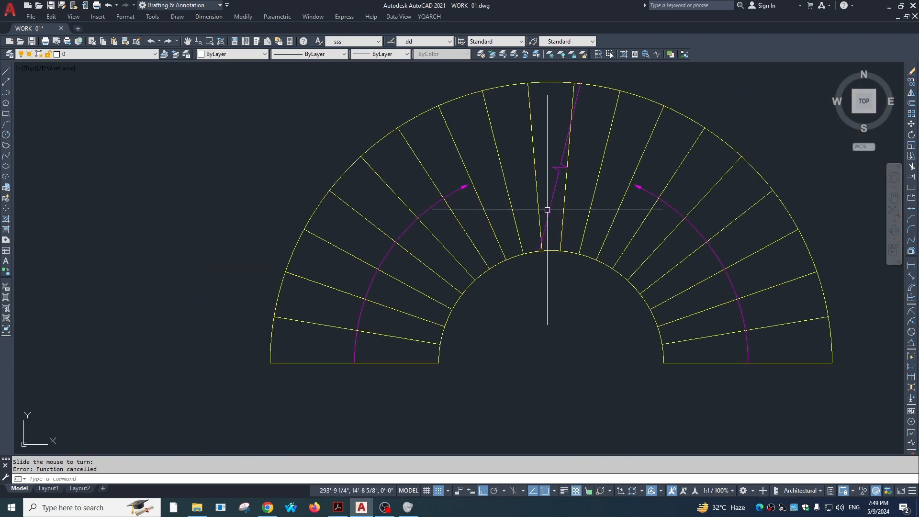
middle_drag(618, 268, 529, 291)
key(Escape)
scroll(413, 194, down, 2)
mouse_move(413, 195)
middle_down()
mouse_move(408, 187)
mouse_move(417, 196)
middle_up()
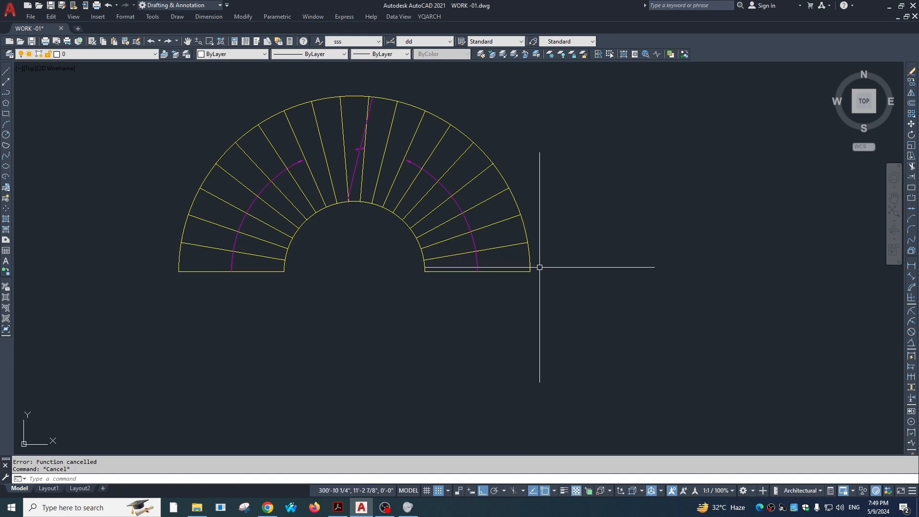
Add the multiline text "1" near the outer edge of the arc staircase's lowest right tread
key(Return)
scroll(519, 237, up, 2)
click(498, 266)
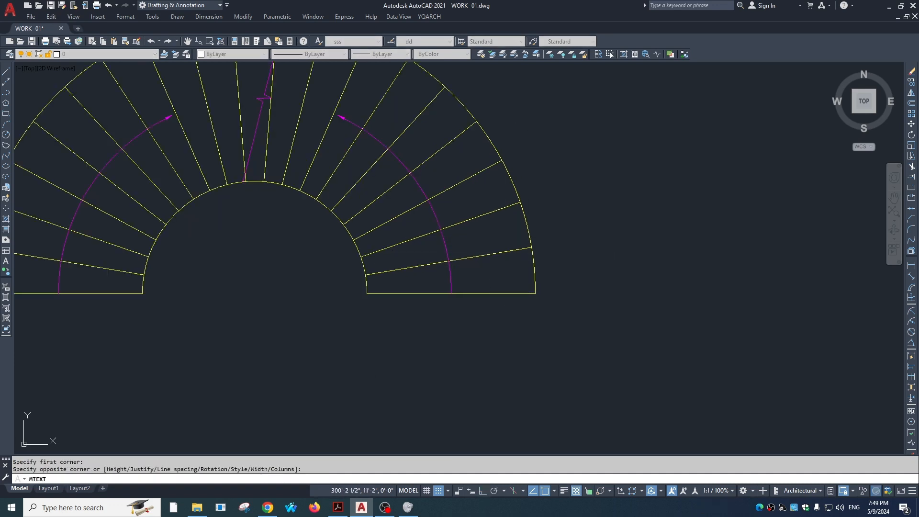
click(524, 292)
text(12)
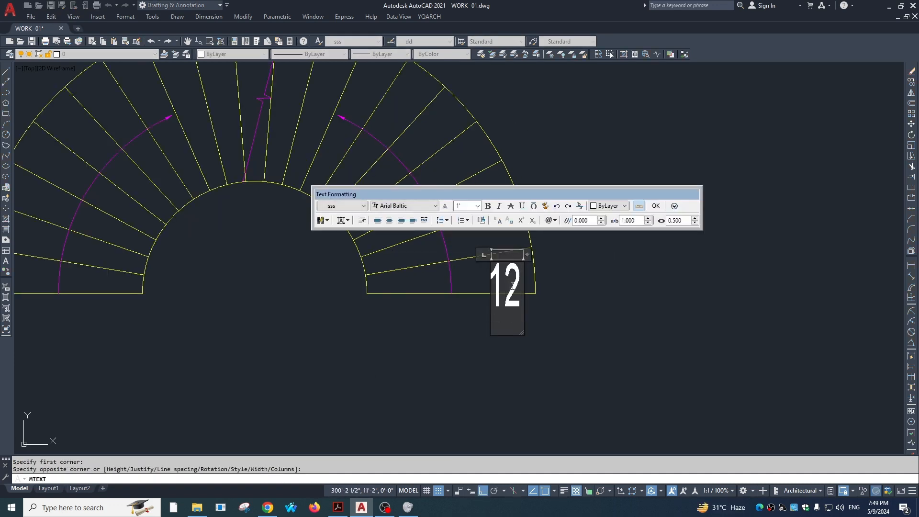
click(564, 311)
Move the number 1 slightly to the right
click(504, 287)
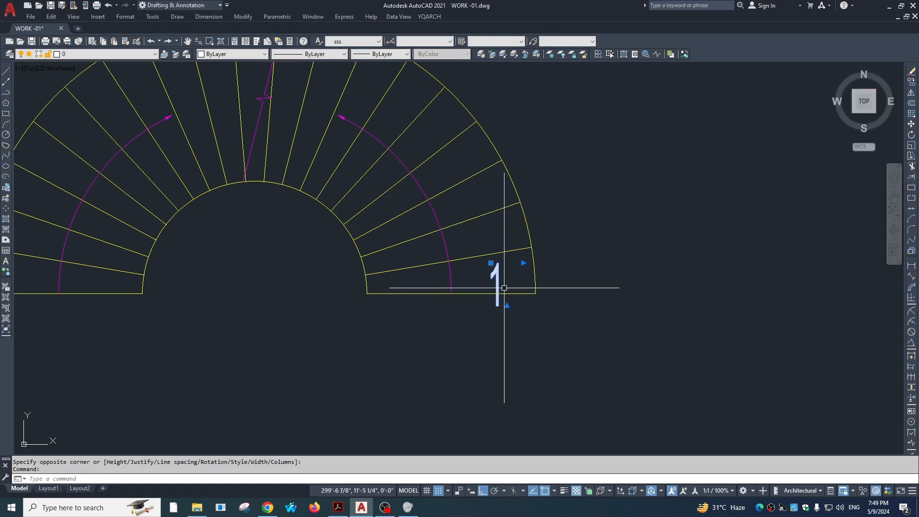
text(m)
key(Return)
click(587, 325)
click(595, 324)
key(Escape)
Scale the number 1 down slightly to suit the tread
click(487, 269)
double_click(512, 275)
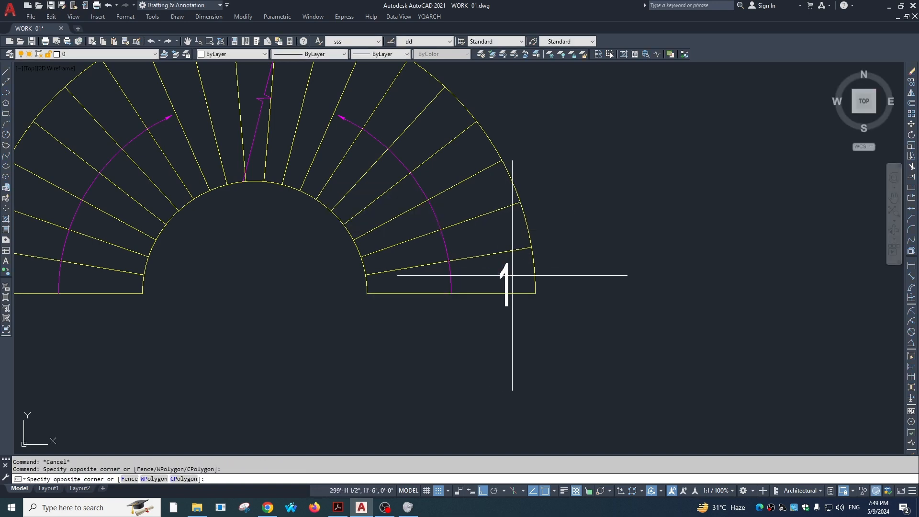
click(503, 276)
text(sc)
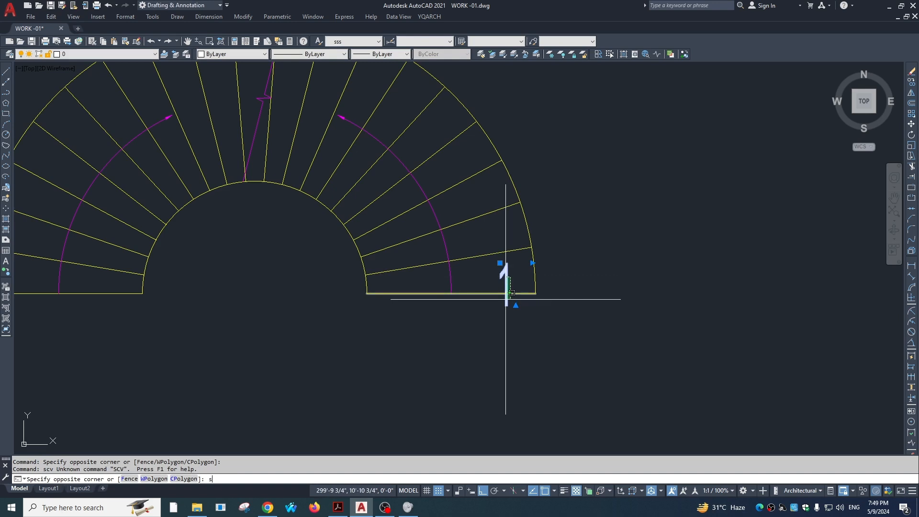
key(Return)
click(498, 286)
click(506, 301)
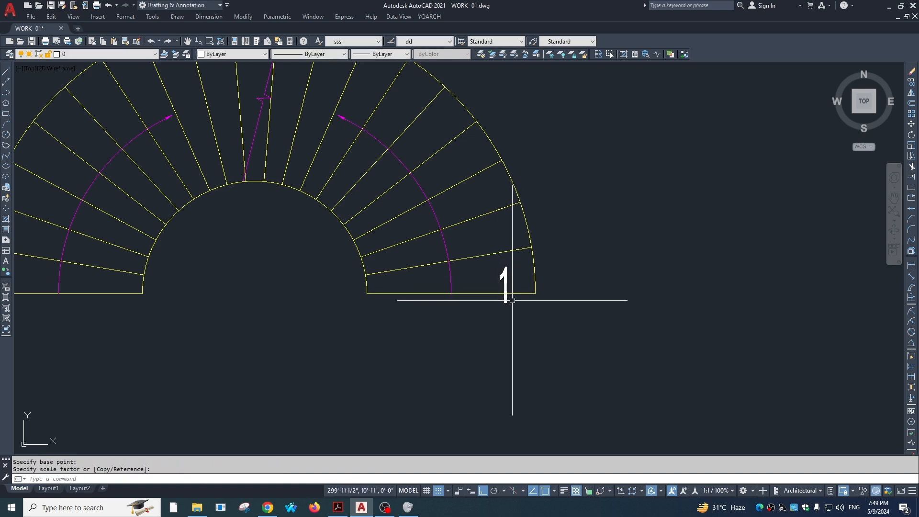
Move the number 1 up so it sits inside the lowest right tread
text(m)
key(Return)
click(580, 316)
click(594, 304)
key(Escape)
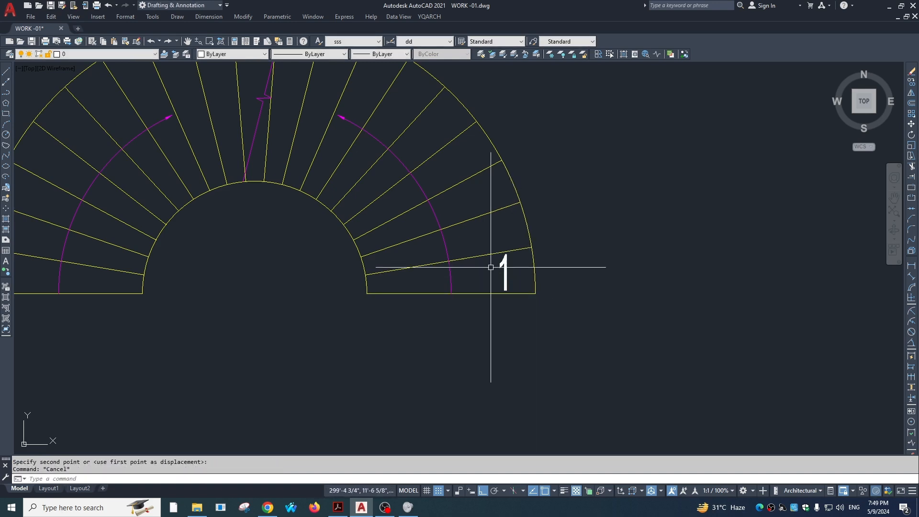
Run the 1234 command on number 1 from the tread's outer corner, placing copies 2 to 6 on the successive outer tread corners
click(510, 270)
click(477, 284)
click(550, 292)
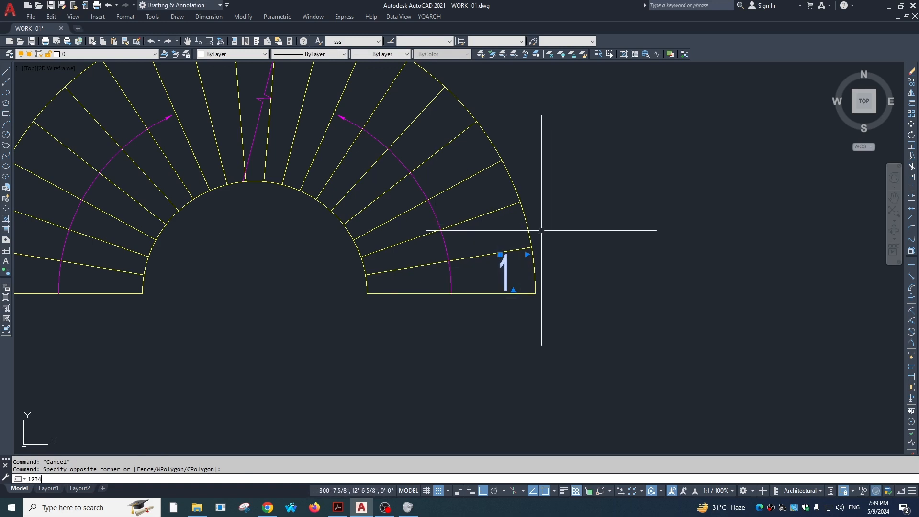
key(Return)
click(535, 293)
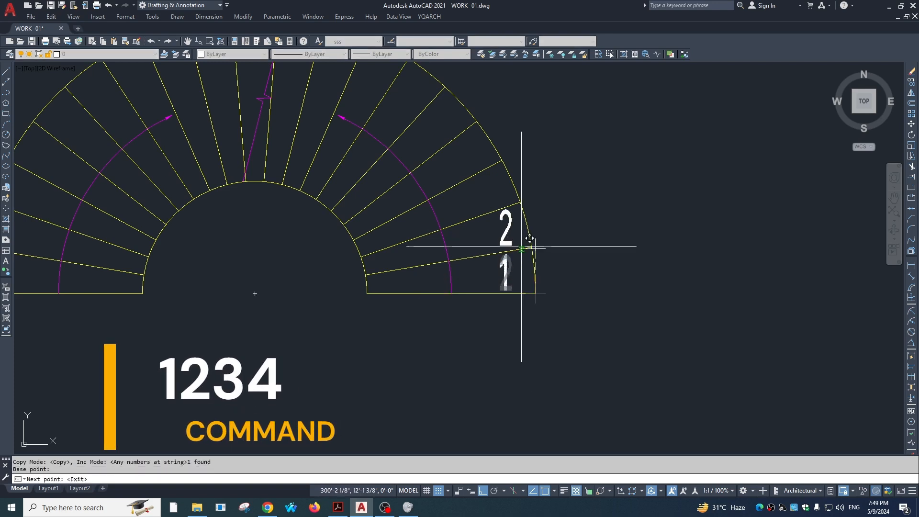
click(533, 244)
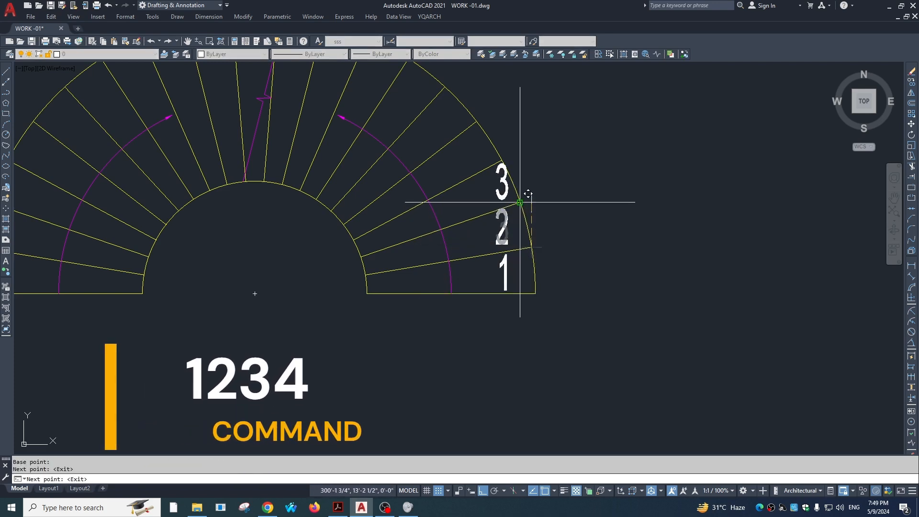
click(520, 202)
click(502, 161)
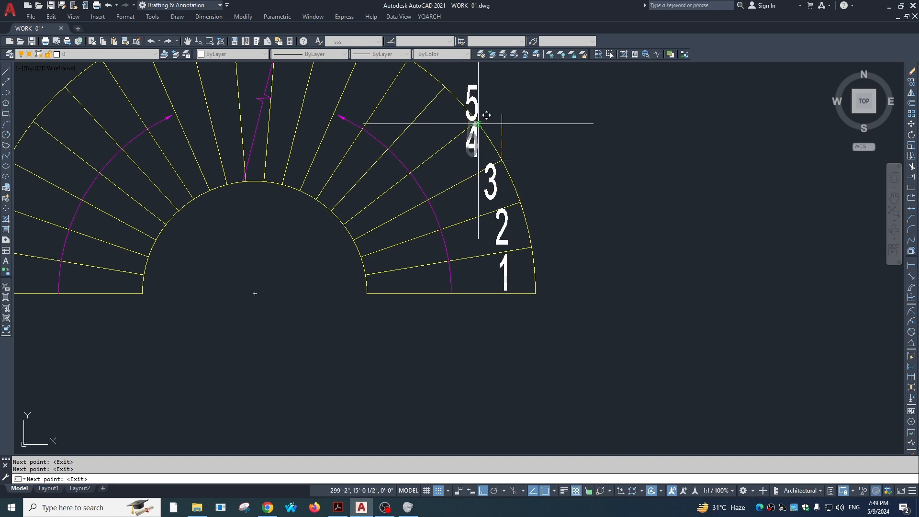
click(478, 123)
click(445, 87)
Continue the incremental copies around the arc staircase's outer edge, placing numbers 7 to 14, and end the command
middle_drag(445, 87, 483, 223)
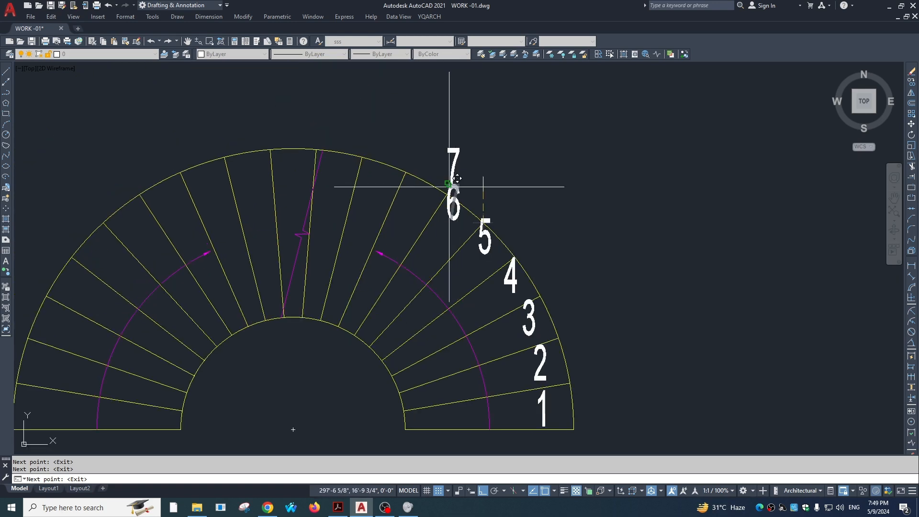
click(447, 195)
click(406, 172)
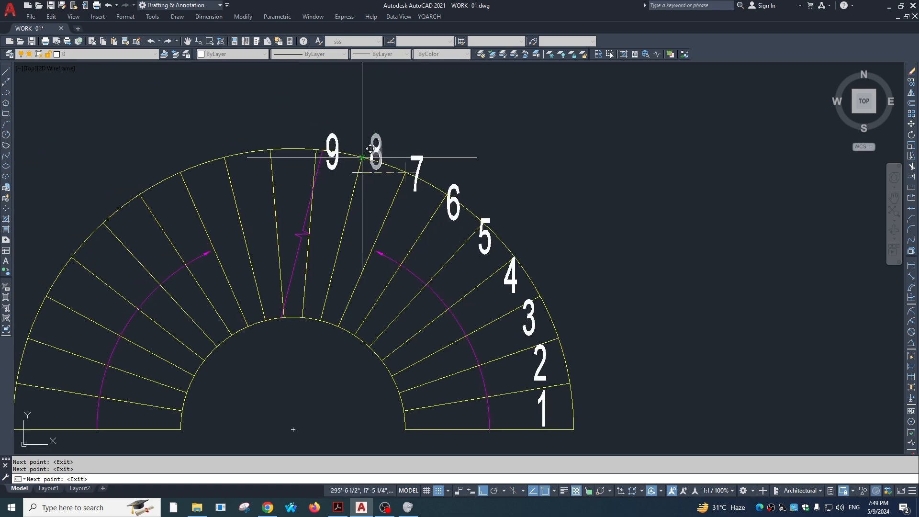
click(363, 157)
click(316, 150)
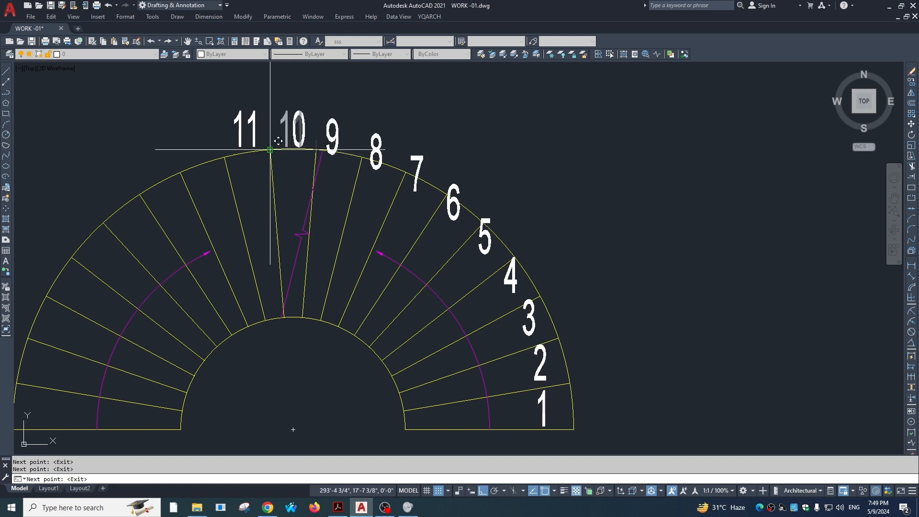
click(270, 150)
click(225, 157)
click(180, 173)
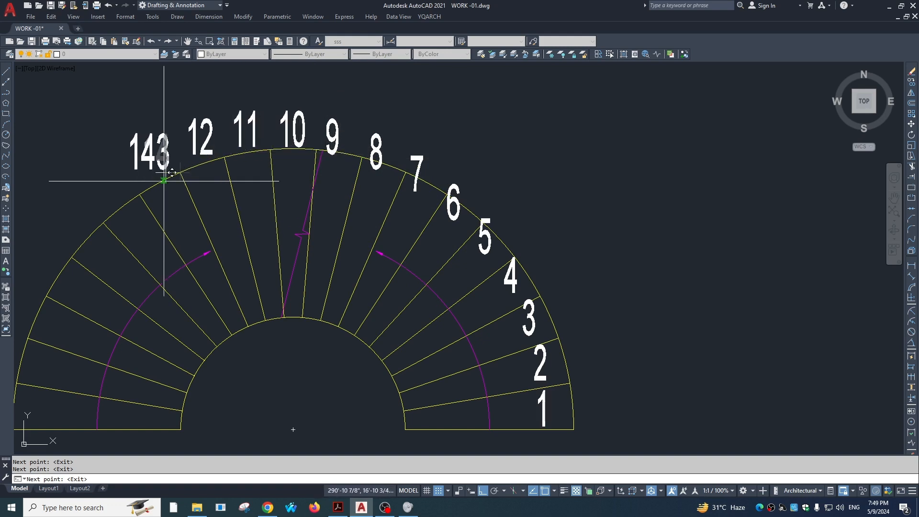
click(140, 195)
scroll(209, 226, down, 2)
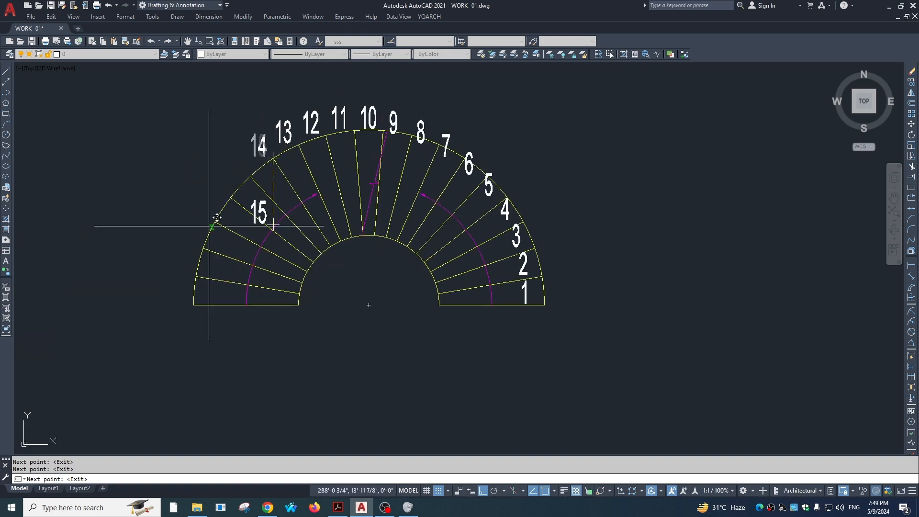
key(Escape)
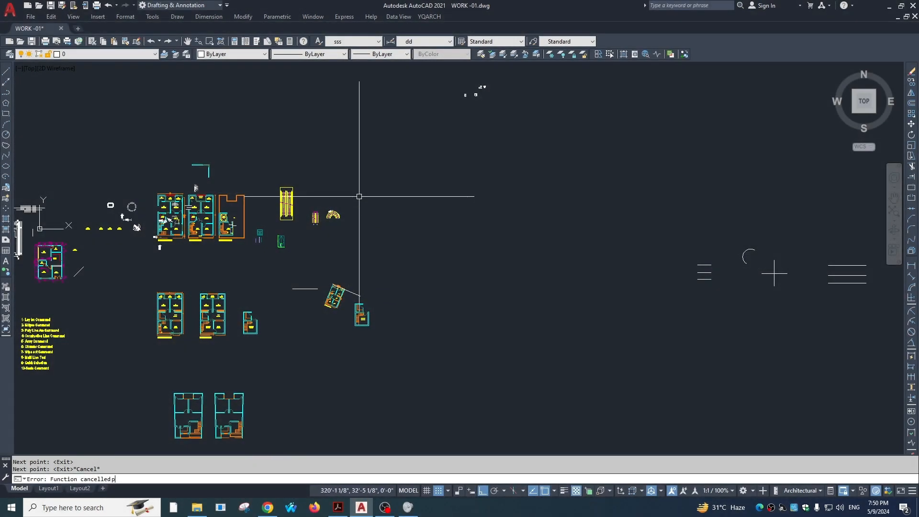
Draw a vertical polyline about 46'-5" long in the empty area east of the arc staircase
key(Return)
click(456, 240)
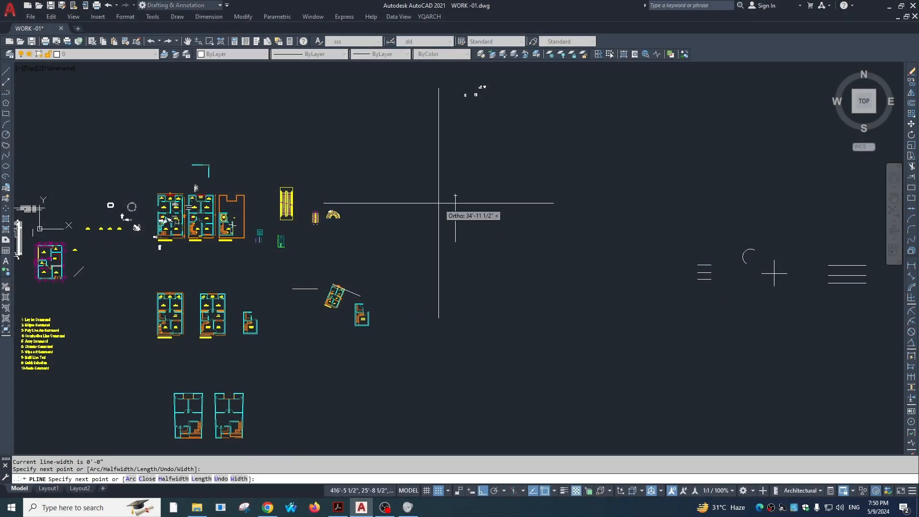
key(Escape)
key(Escape)
Set the vertical polyline's start and end segment widths to 9" in its properties
scroll(453, 205, up, 4)
click(486, 222)
click(410, 242)
key(ctrl+1)
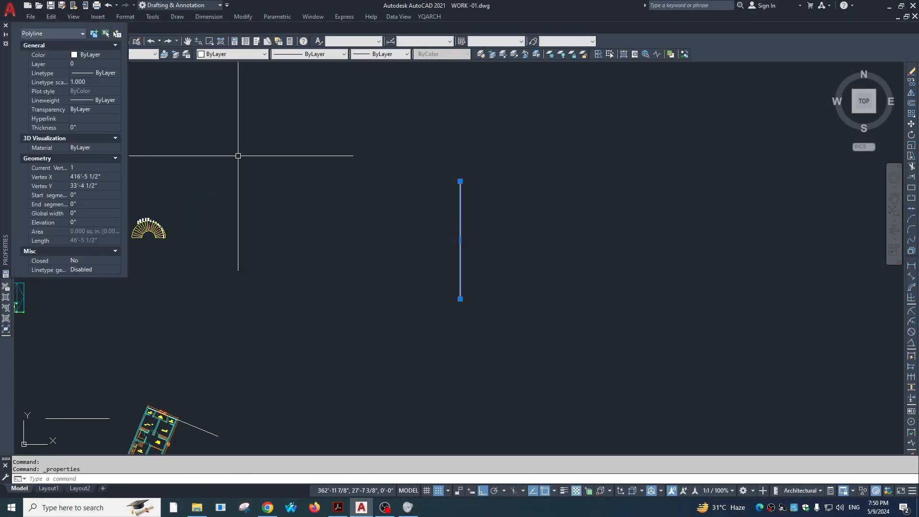
click(93, 194)
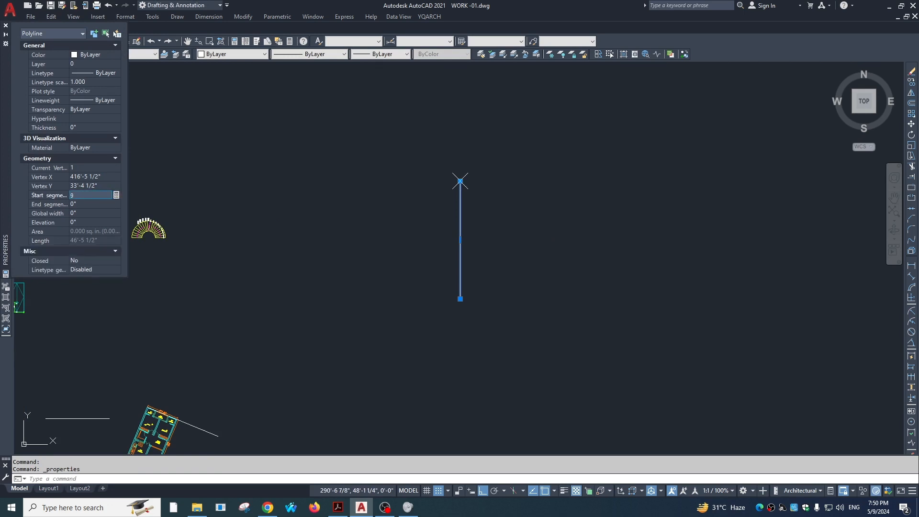
key(Tab)
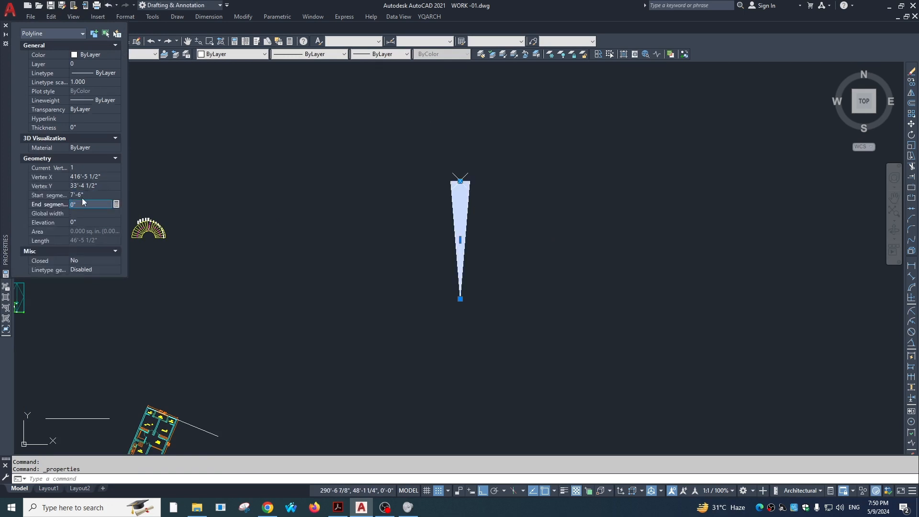
text(9)
key(Return)
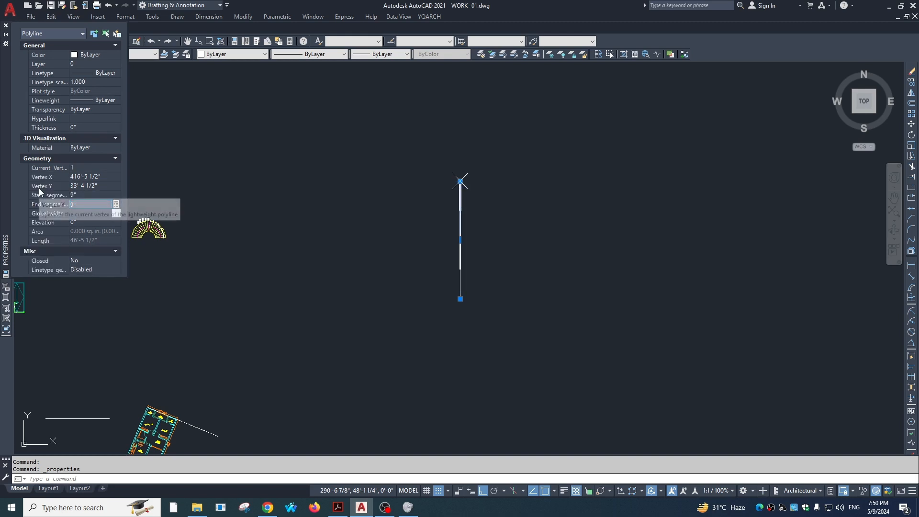
key(Tab)
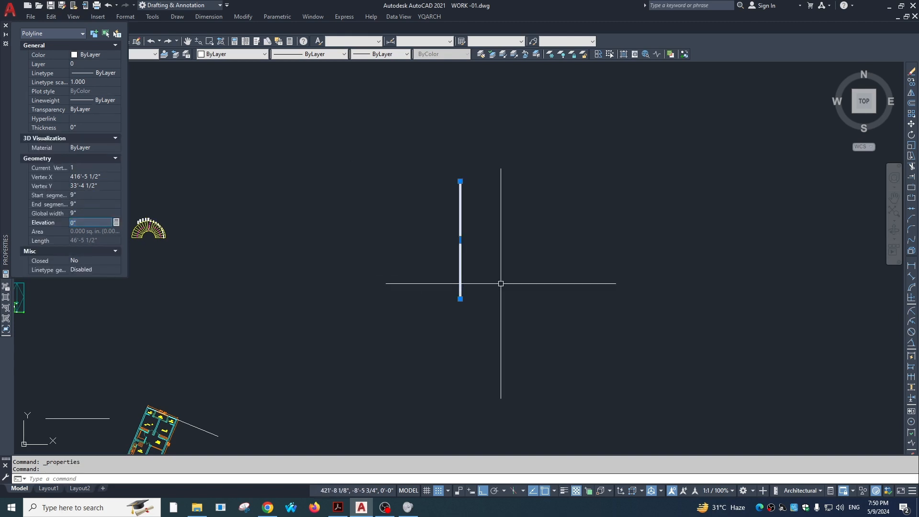
key(Escape)
key(Escape)
scroll(448, 185, up, 2)
scroll(450, 211, down, 3)
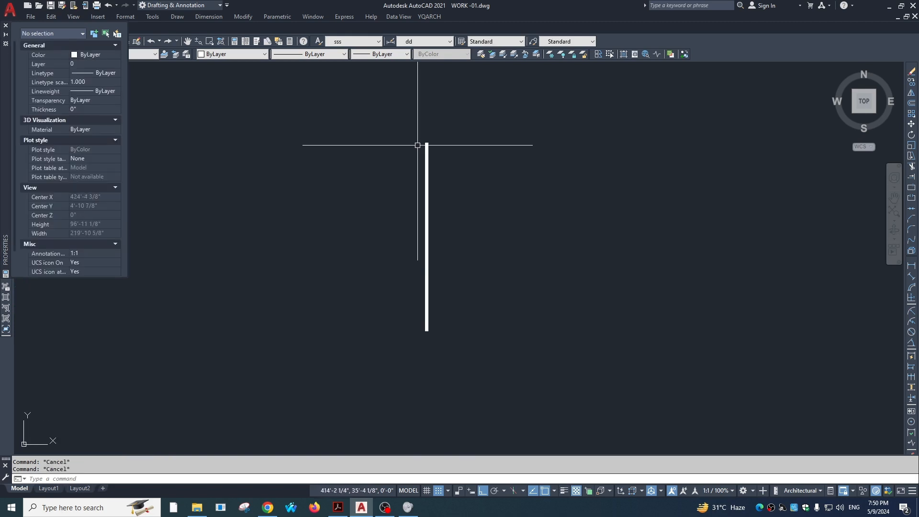
scroll(417, 145, up, 4)
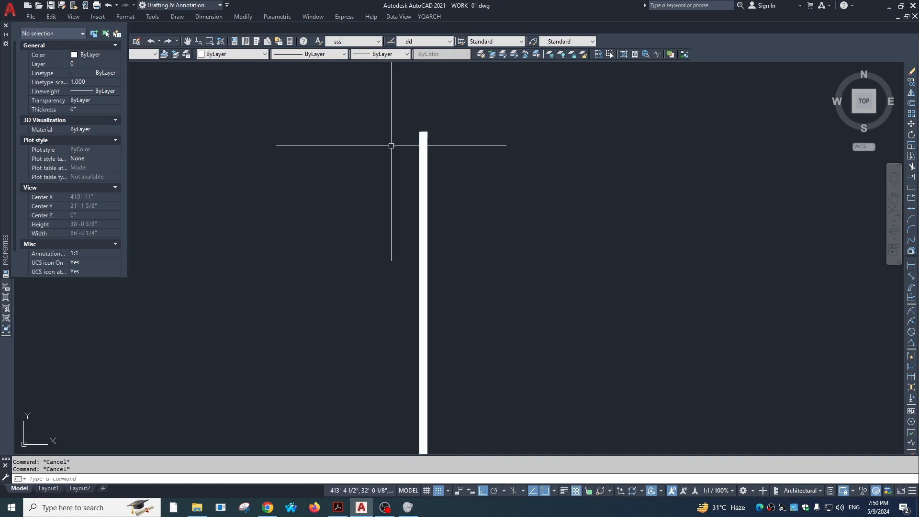
text(l)
key(Return)
key(Escape)
scroll(431, 135, up, 6)
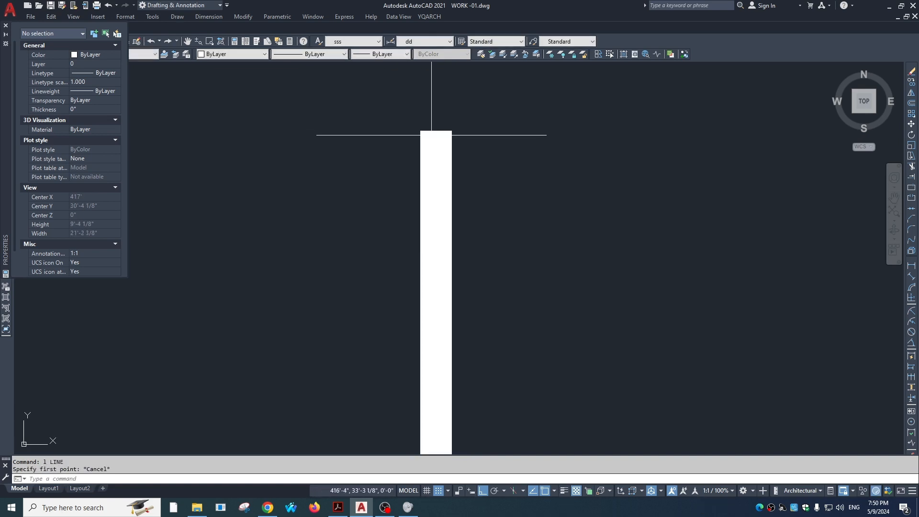
click(429, 134)
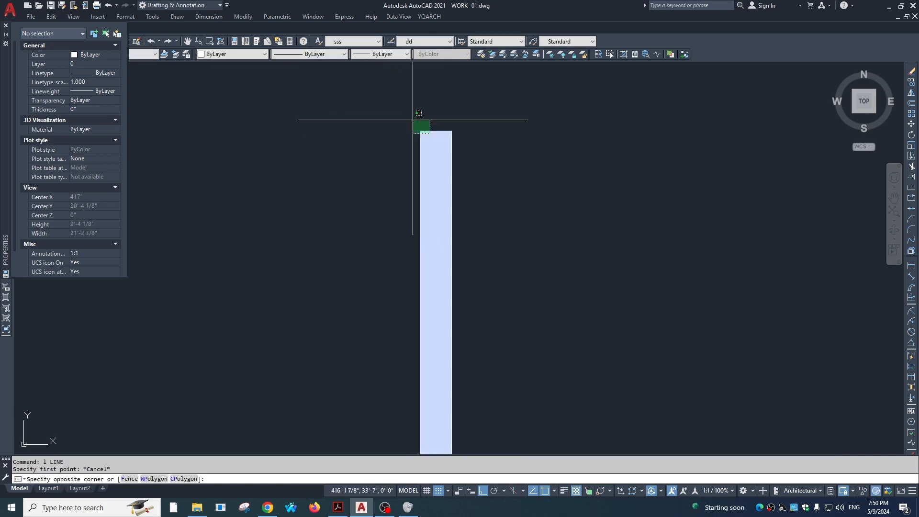
click(419, 119)
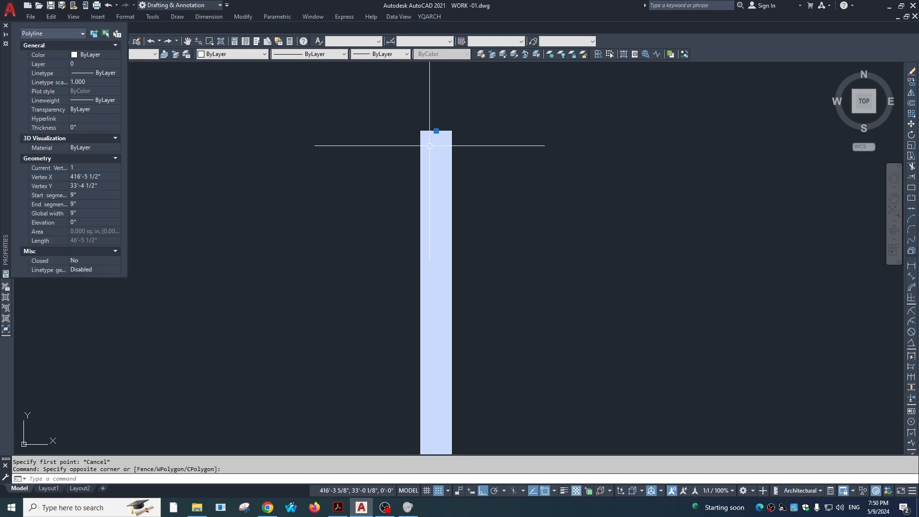
key(Escape)
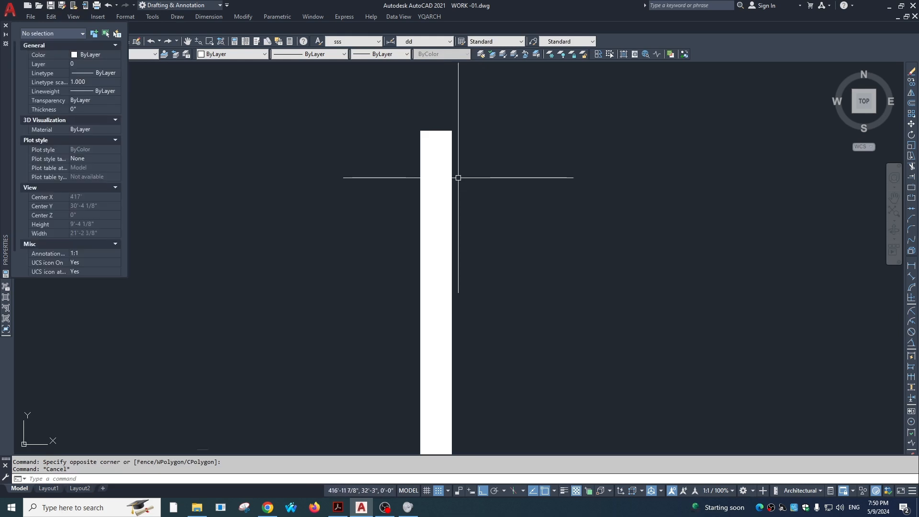
Run the XXF command on the wide vertical polyline to convert it into a wireframe outline
text(xxf)
key(Return)
click(448, 168)
click(417, 178)
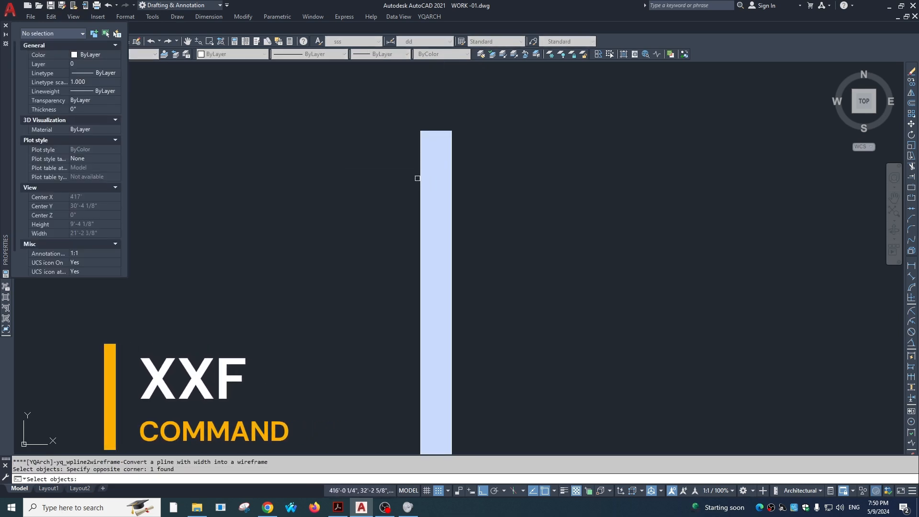
key(Return)
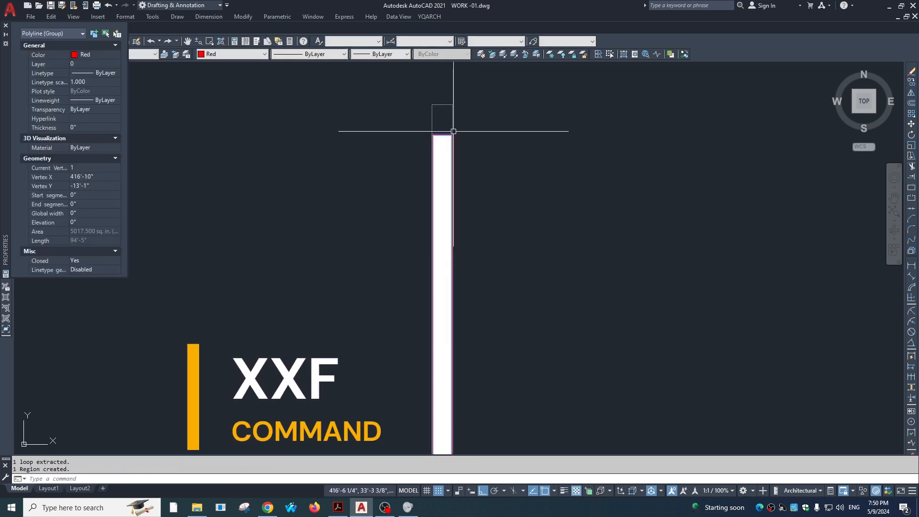
Move the red wireframe outline about 4' to the right, clear of the wide polyline
text(m)
key(Return)
click(492, 214)
click(603, 218)
key(Escape)
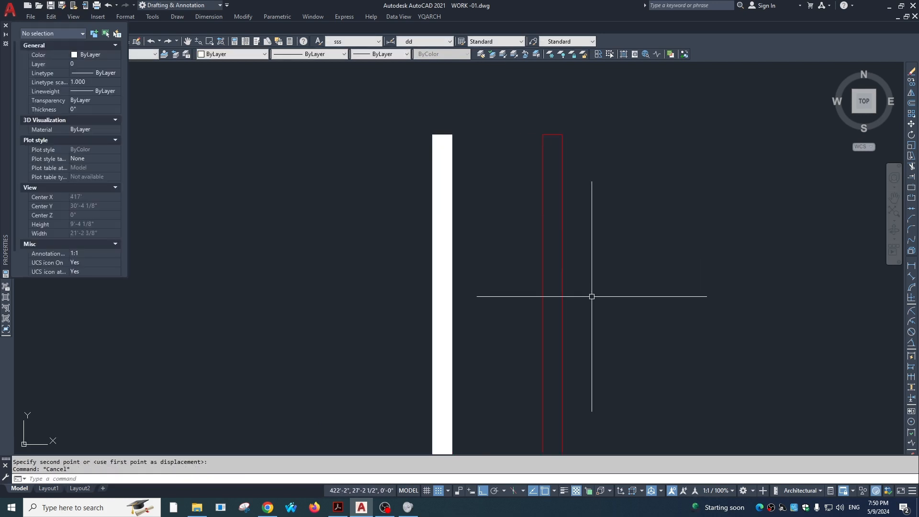
Inspect the red wireframe outline and the wide white polyline by selecting each in turn
click(572, 247)
click(532, 238)
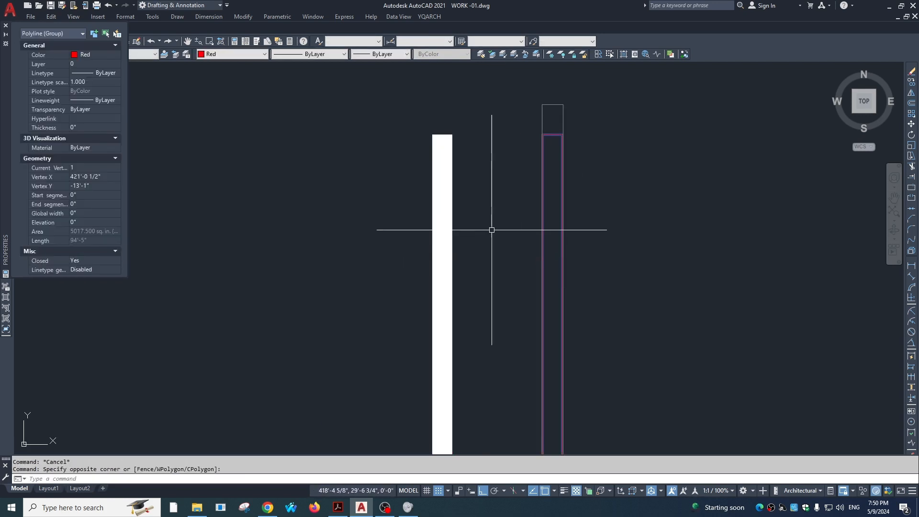
click(489, 231)
click(402, 262)
key(Escape)
click(427, 125)
key(Escape)
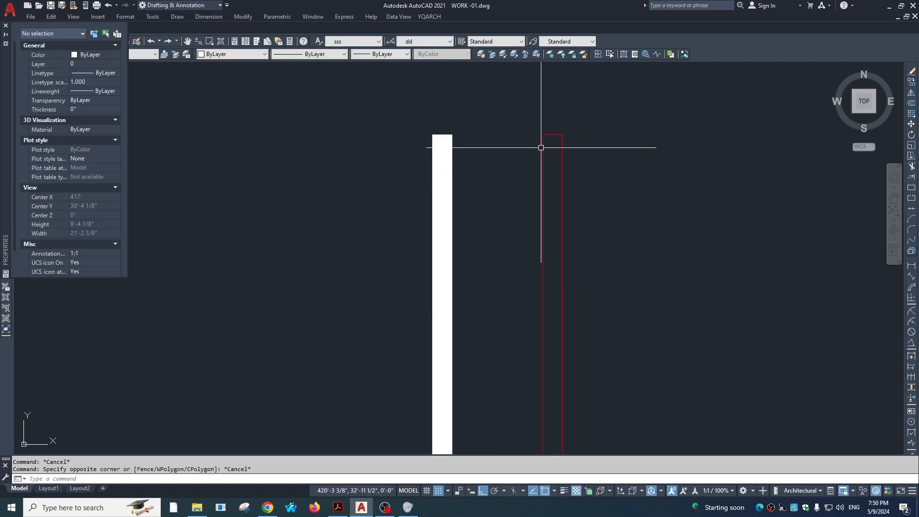
click(542, 146)
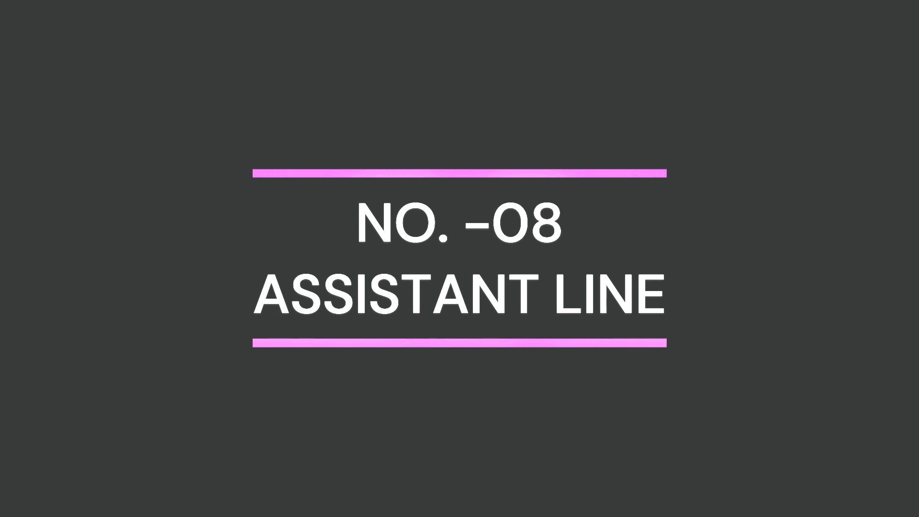
Look over the floor plans and stair drawings to find clear space beside the straight and curved staircases
scroll(436, 200, down, 2)
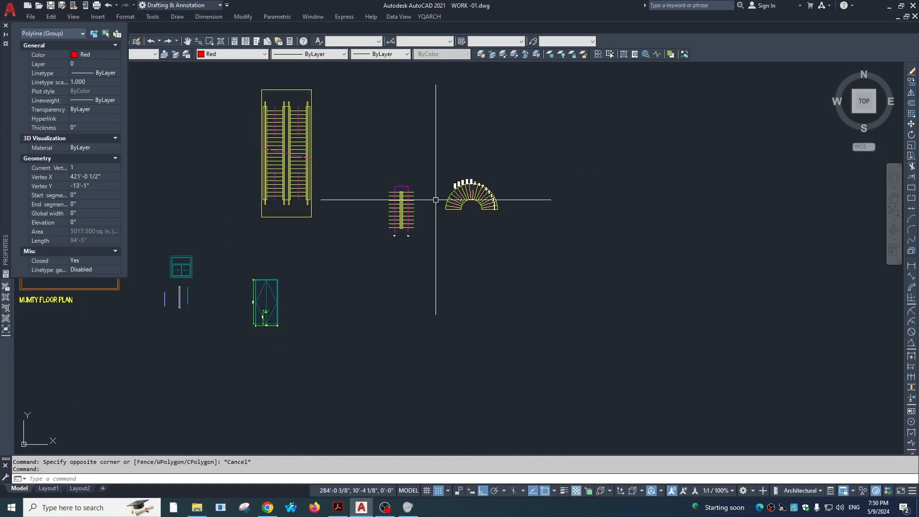
scroll(445, 225, down, 3)
scroll(411, 250, up, 5)
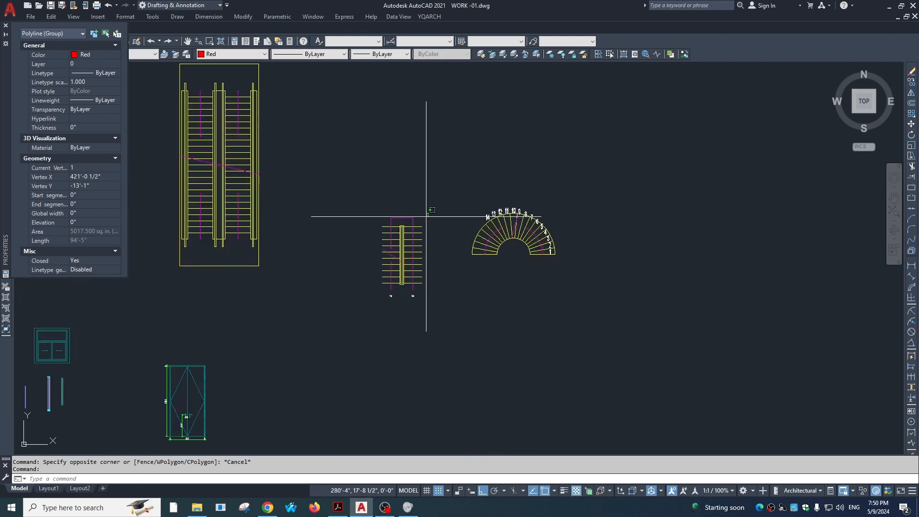
click(417, 305)
scroll(630, 274, down, 5)
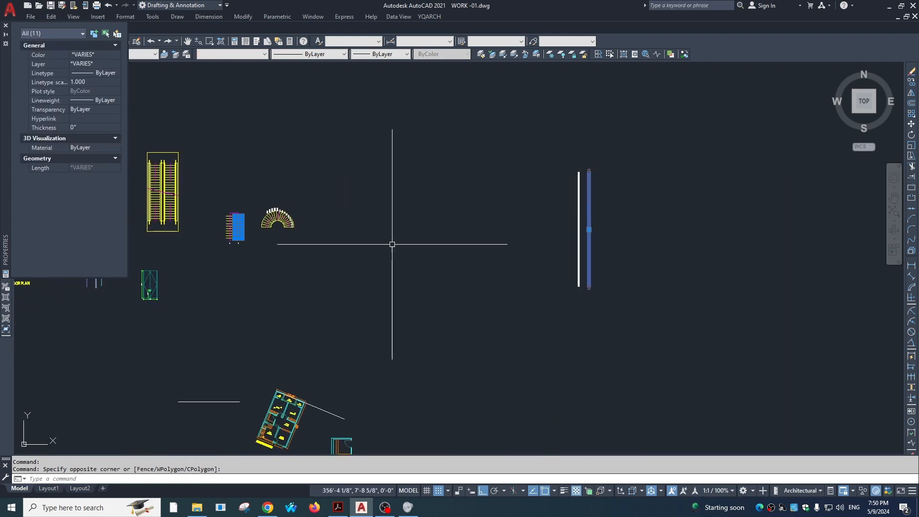
scroll(615, 215, down, 4)
key(Escape)
scroll(381, 263, up, 4)
mouse_move(382, 264)
middle_down()
mouse_move(372, 262)
mouse_move(442, 151)
middle_up()
scroll(442, 151, down, 4)
middle_drag(469, 290, 445, 142)
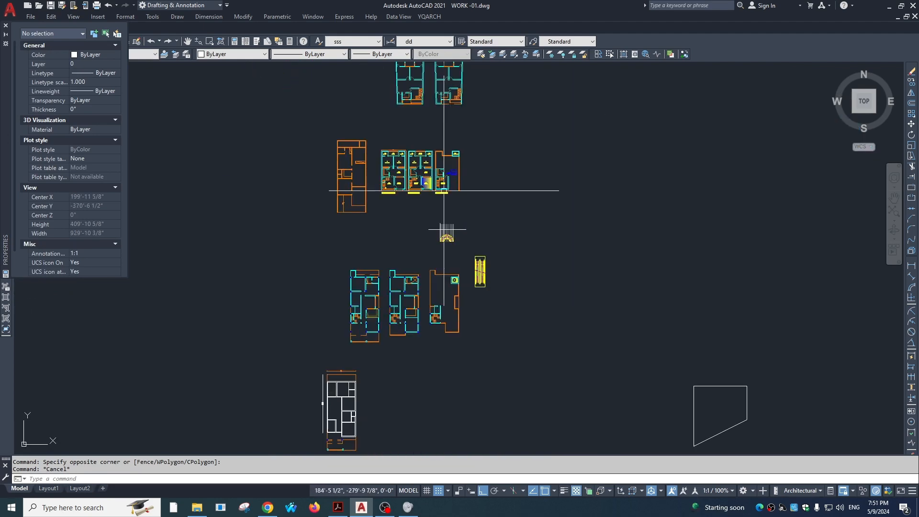
scroll(445, 190, down, 2)
middle_drag(444, 214, 453, 187)
middle_drag(434, 119, 434, 260)
middle_drag(376, 185, 376, 253)
scroll(356, 175, up, 6)
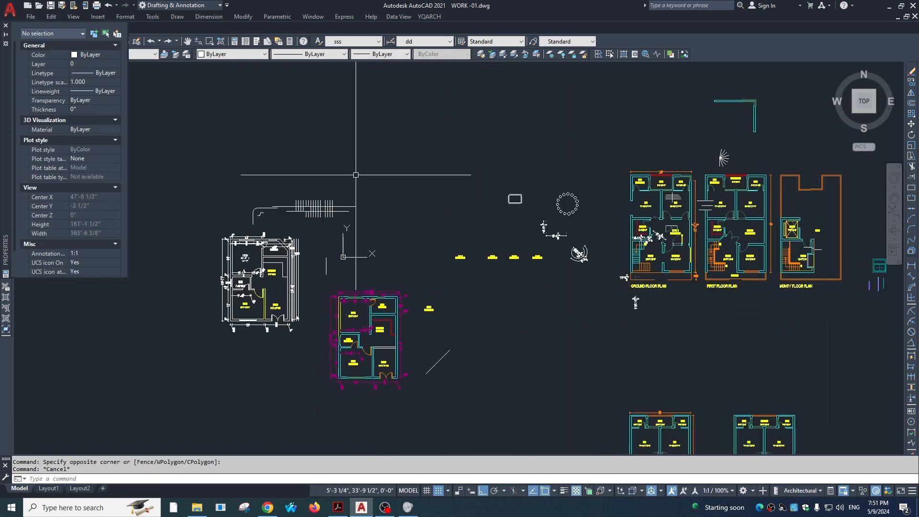
middle_drag(733, 195, 454, 169)
mouse_move(445, 121)
middle_down()
mouse_move(415, 165)
mouse_move(379, 167)
middle_up()
scroll(379, 167, up, 6)
middle_drag(457, 91, 422, 160)
scroll(422, 159, down, 4)
middle_drag(674, 214, 574, 107)
scroll(574, 108, down, 2)
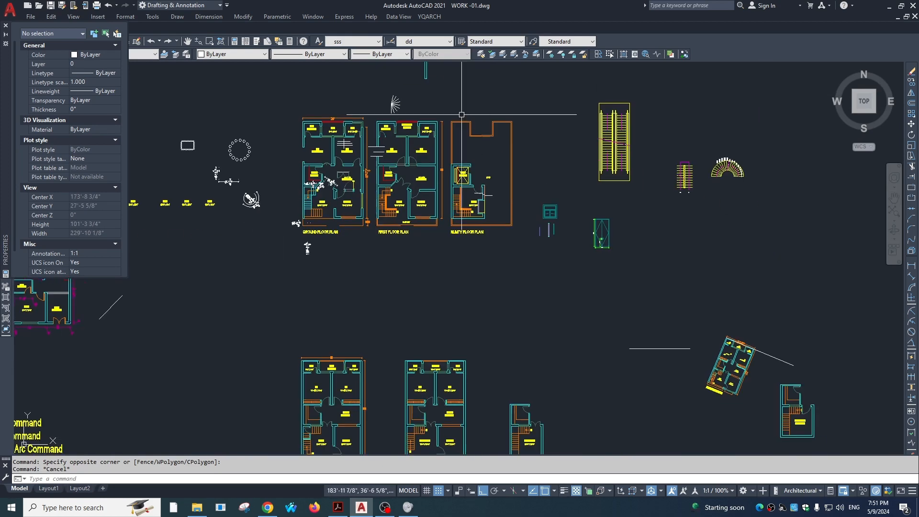
scroll(402, 215, up, 6)
scroll(364, 157, up, 2)
middle_drag(365, 157, 185, 154)
scroll(185, 154, down, 2)
middle_drag(560, 185, 282, 164)
scroll(283, 164, down, 2)
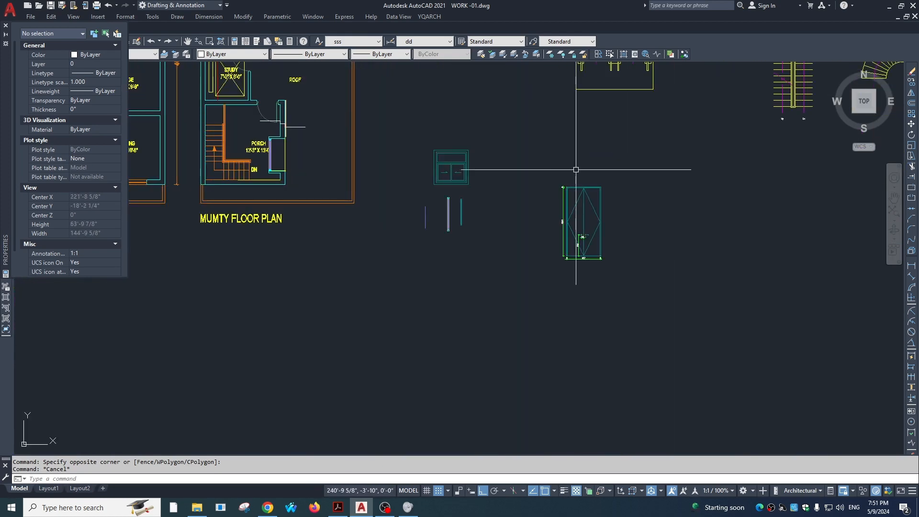
scroll(623, 158, down, 4)
middle_drag(623, 158, 423, 216)
scroll(507, 174, up, 6)
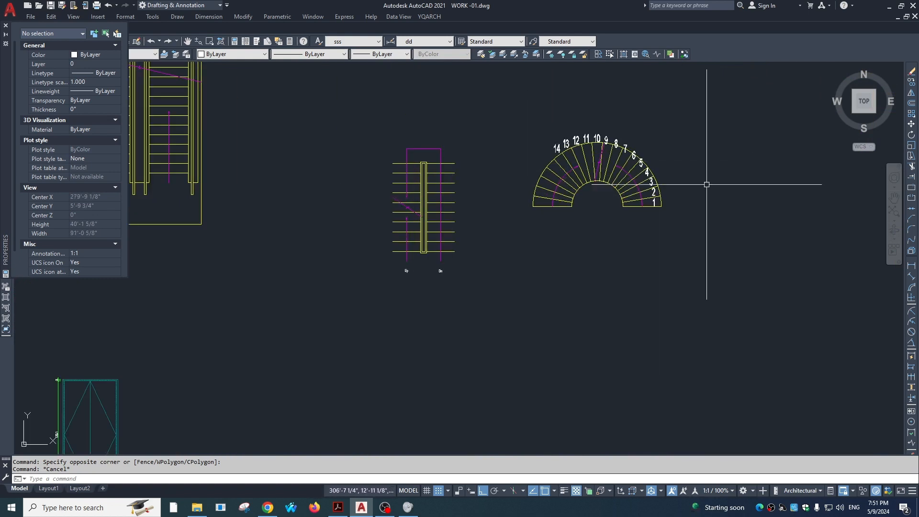
Draw two separate parallel vertical lines in the empty area beyond the curved staircase
scroll(678, 191, down, 2)
key(Escape)
key(l)
key(space)
click(712, 130)
click(711, 324)
key(Escape)
key(space)
click(763, 139)
key(Escape)
key(space)
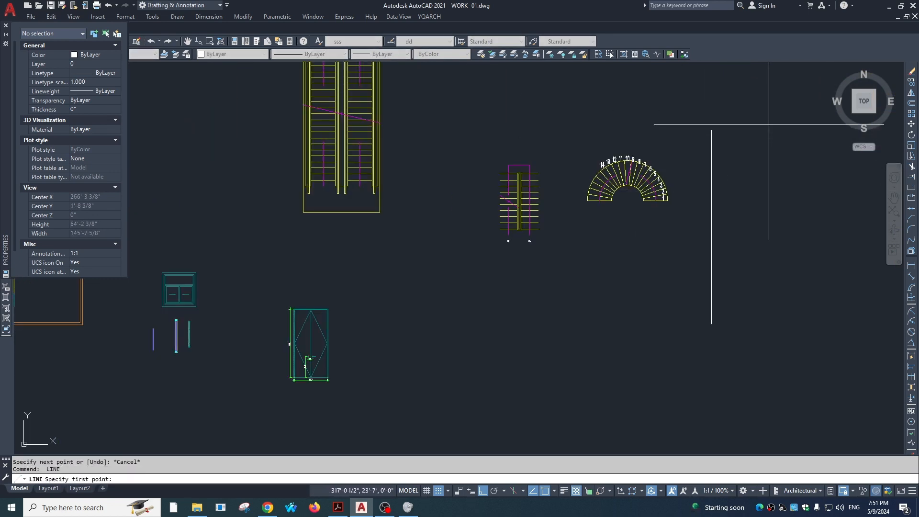
click(768, 125)
click(769, 322)
key(Escape)
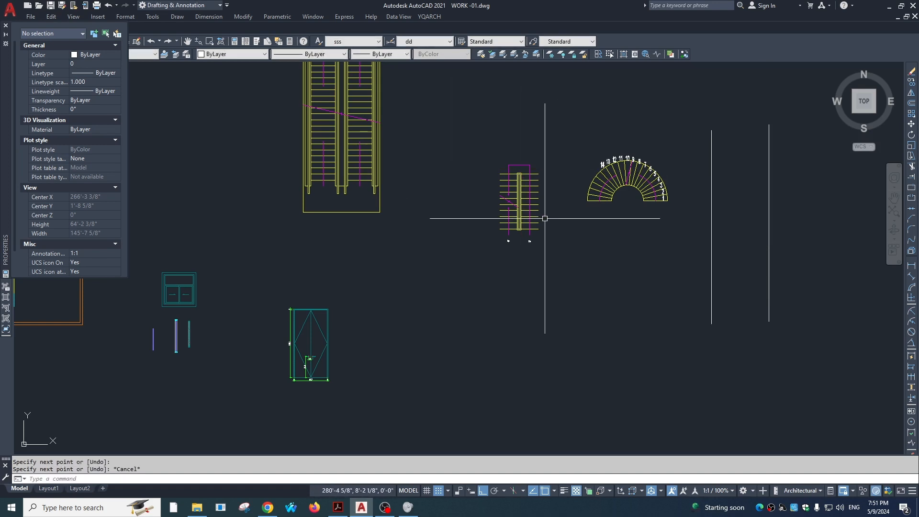
Run the FZX command to project assistant lines from the straight staircase's treads to the farther vertical line
text(zx)
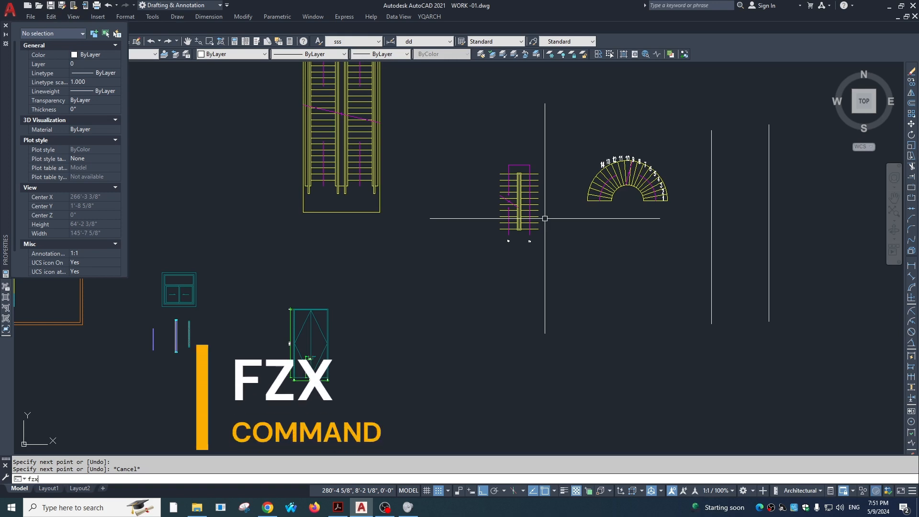
key(Return)
scroll(545, 218, up, 2)
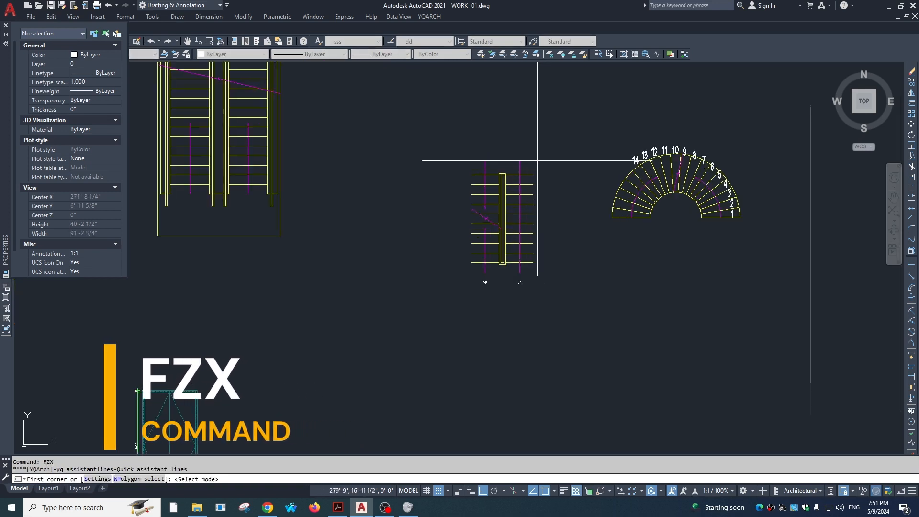
click(528, 280)
middle_drag(666, 245, 421, 212)
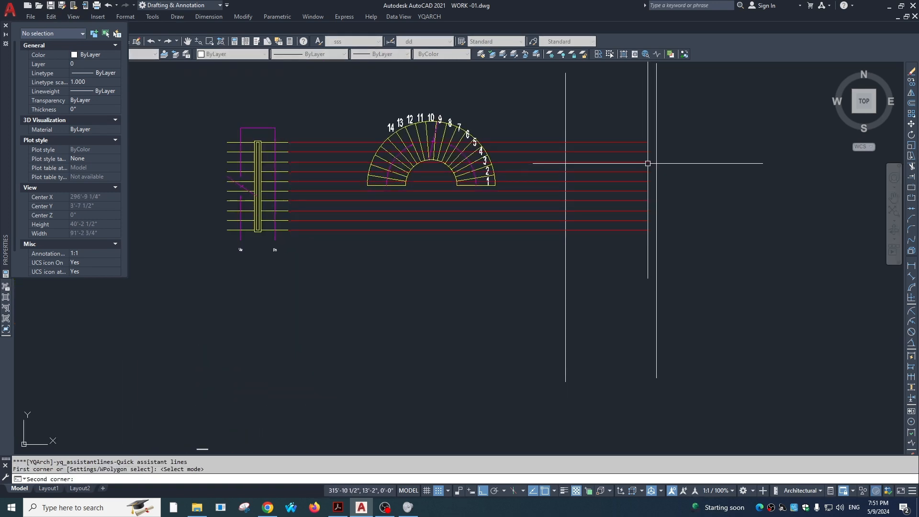
click(657, 161)
Trim the assistant lines at the nearer vertical line, keeping only the segments between the two vertical lines
text(tr)
key(Return)
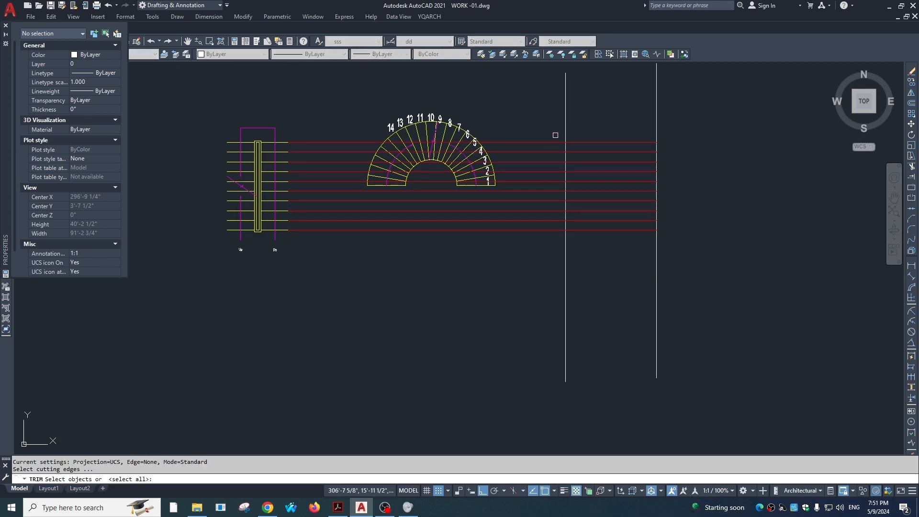
click(564, 133)
key(Return)
click(548, 118)
click(535, 247)
key(Escape)
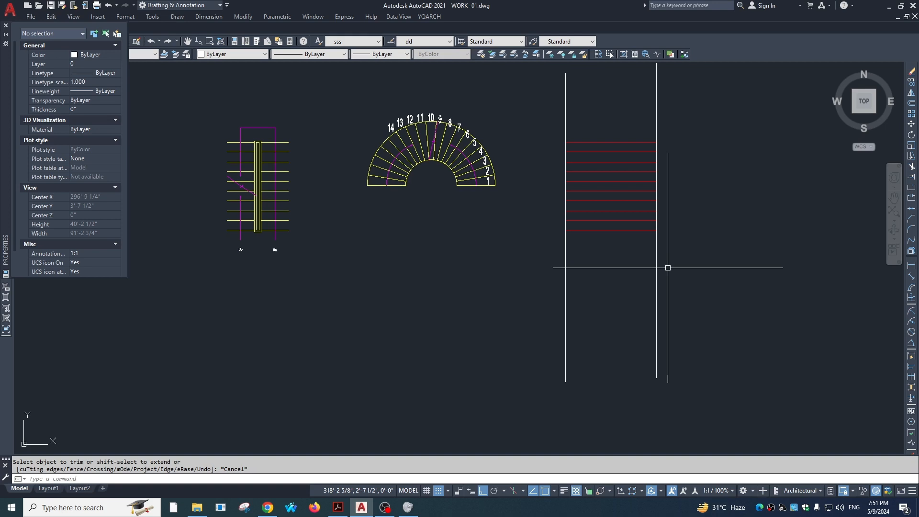
Copy the lone circle above the circle ring to thirteen scattered positions above it, with ortho off
scroll(626, 267, down, 6)
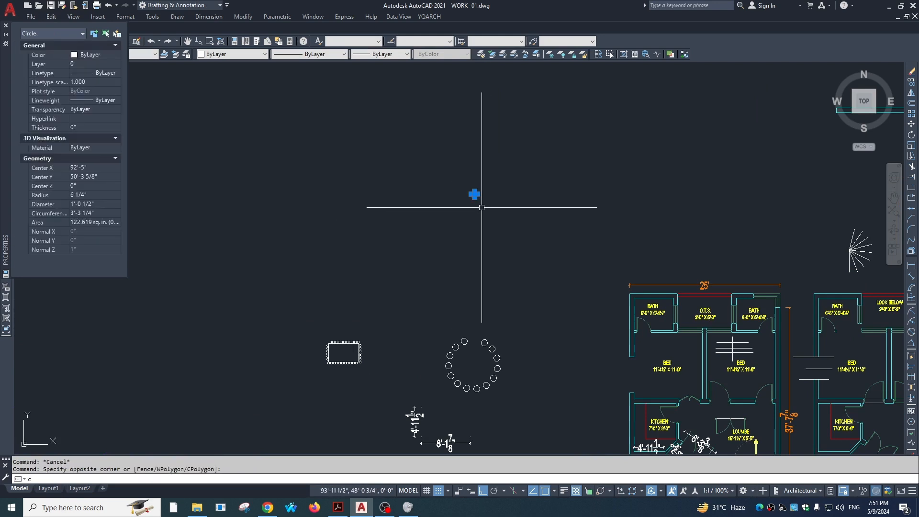
text(9)
key(space)
scroll(482, 204, up, 2)
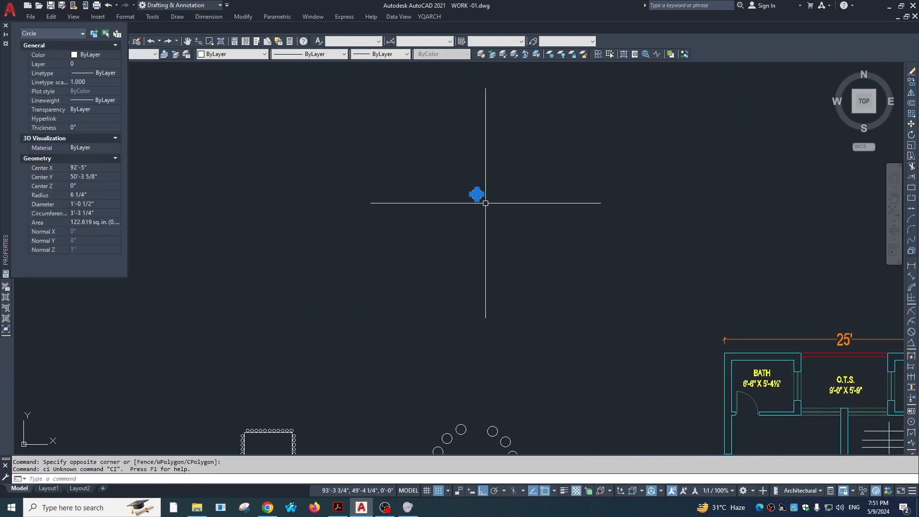
text(co)
key(space)
click(468, 193)
key(F8)
scroll(410, 171, up, 2)
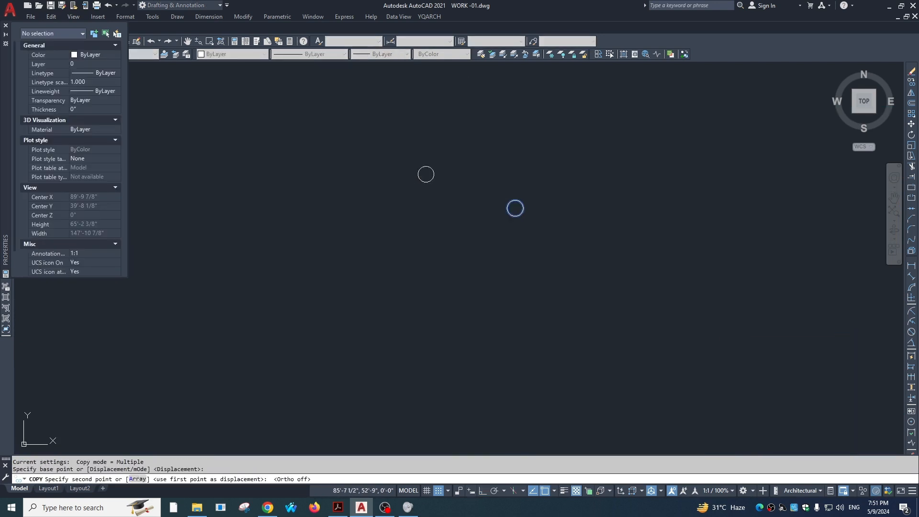
click(439, 163)
click(506, 111)
click(582, 110)
middle_drag(589, 117, 565, 163)
click(528, 86)
click(469, 87)
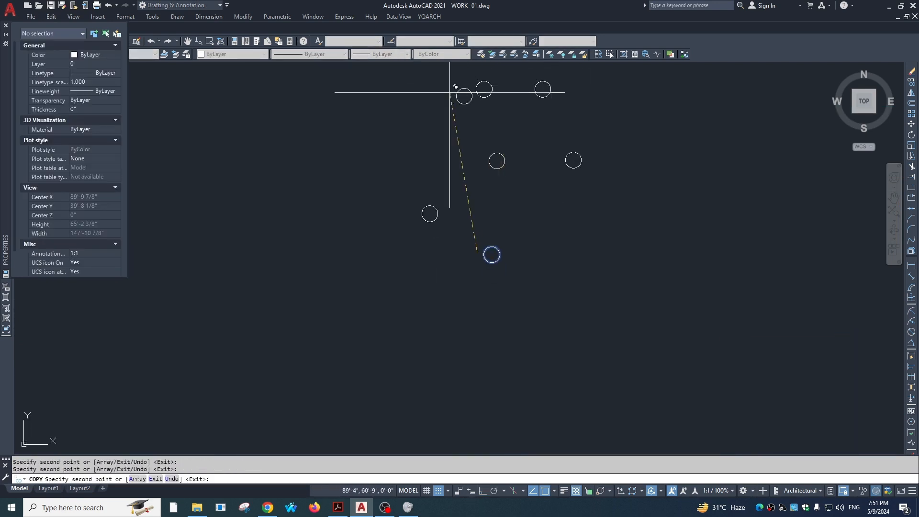
click(434, 97)
scroll(483, 142, down, 2)
middle_drag(484, 145, 472, 240)
click(477, 128)
click(532, 111)
click(518, 76)
middle_drag(477, 84, 467, 146)
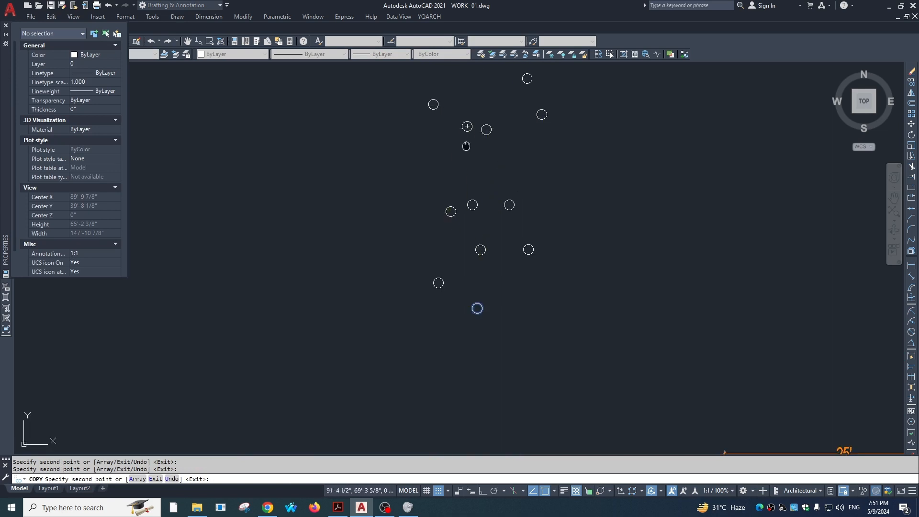
click(457, 112)
click(468, 102)
key(Escape)
Draw a vertical line from the centre of an upper circle down past the lowest scattered circle, with ortho on
text(l)
key(Return)
text(k)
key(Return)
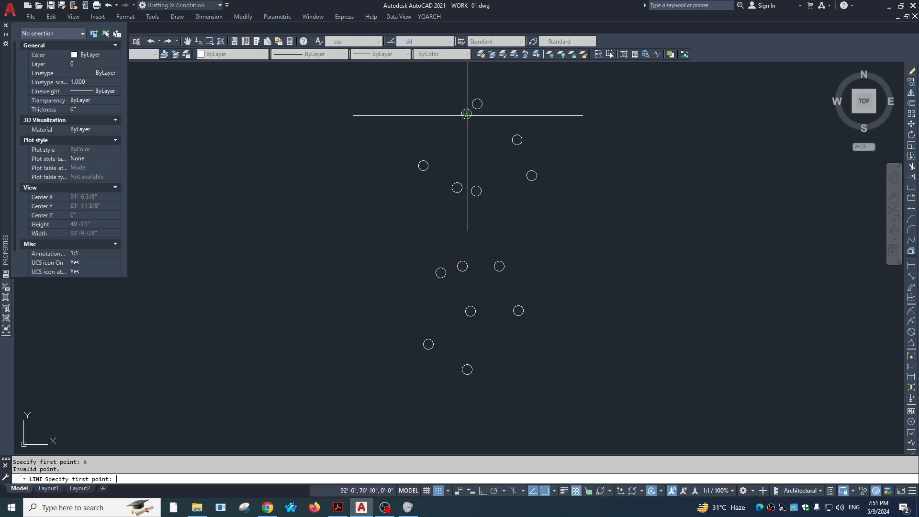
middle_drag(491, 252, 469, 144)
scroll(469, 144, down, 2)
key(F8)
click(502, 300)
key(Escape)
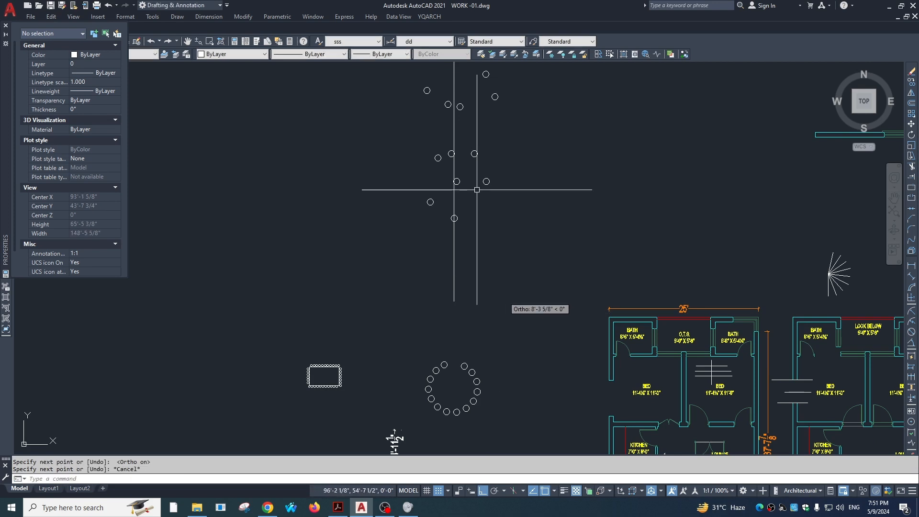
Run the DQ command with centre aligning to vertical and align all the scattered circles onto the vertical line
scroll(467, 127, up, 2)
mouse_move(466, 74)
middle_down()
mouse_move(467, 126)
mouse_move(445, 125)
middle_up()
scroll(446, 126, up, 4)
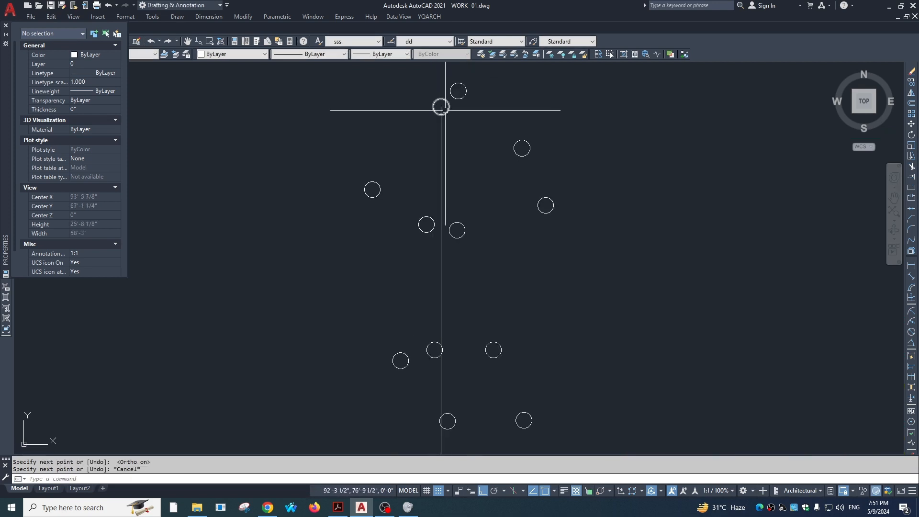
scroll(441, 106, down, 4)
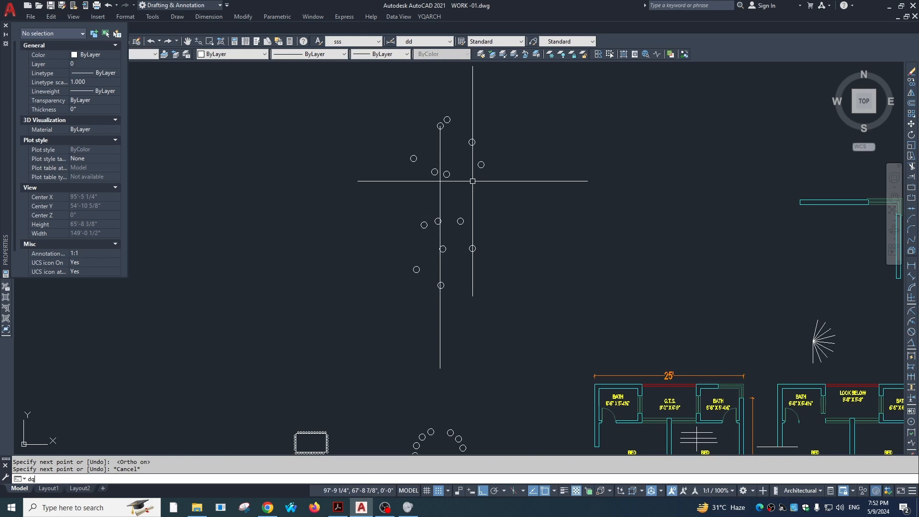
key(Return)
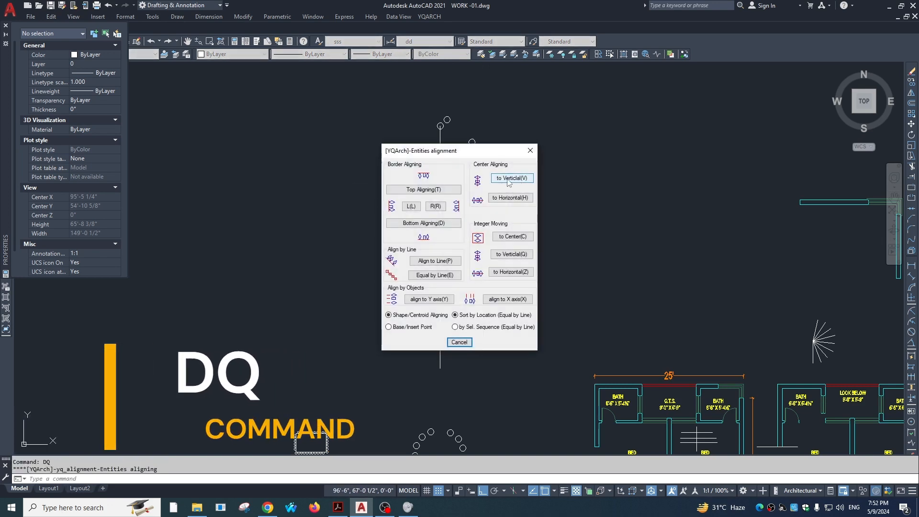
click(508, 178)
click(357, 93)
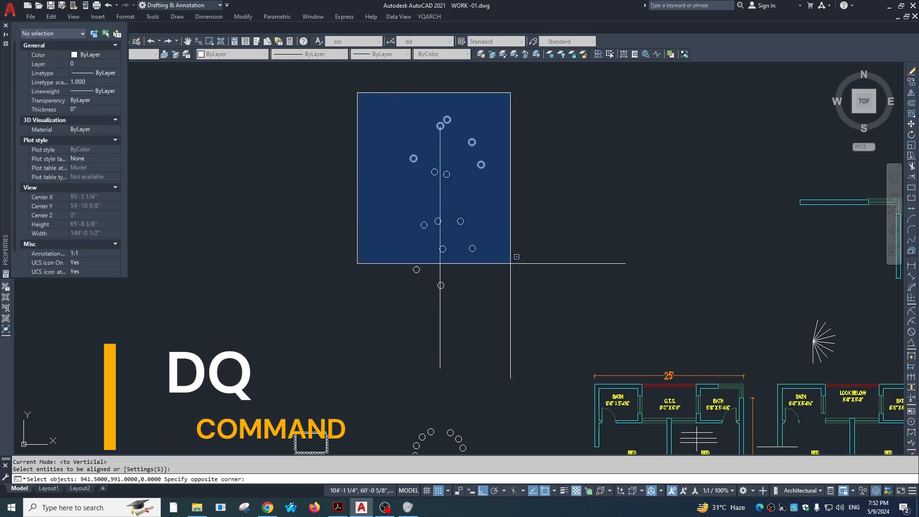
click(510, 263)
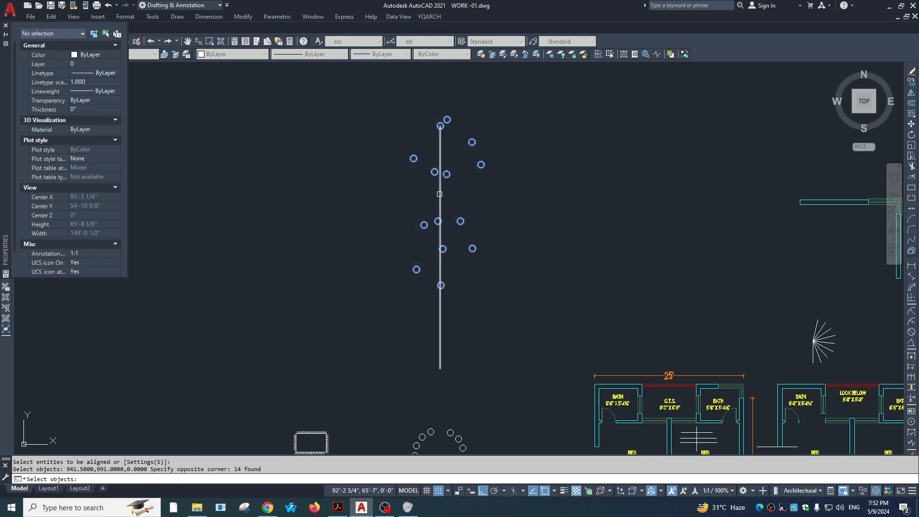
key(Return)
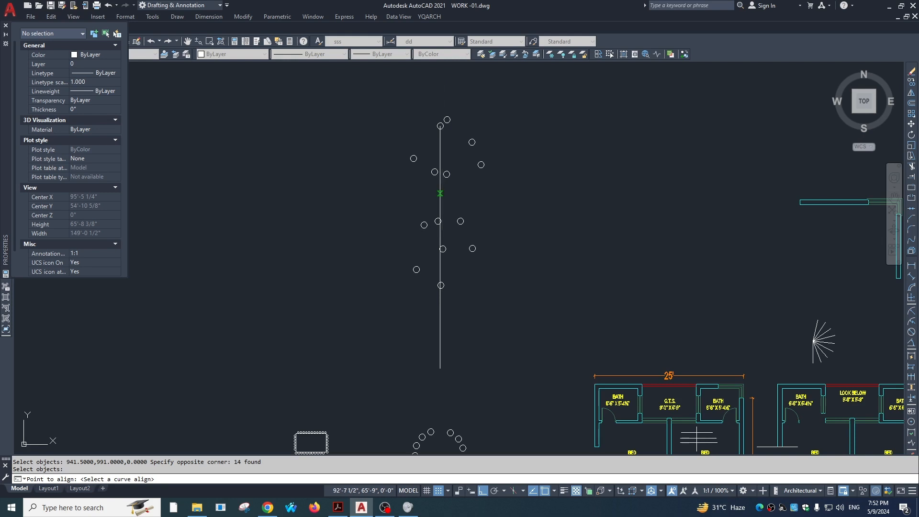
click(440, 194)
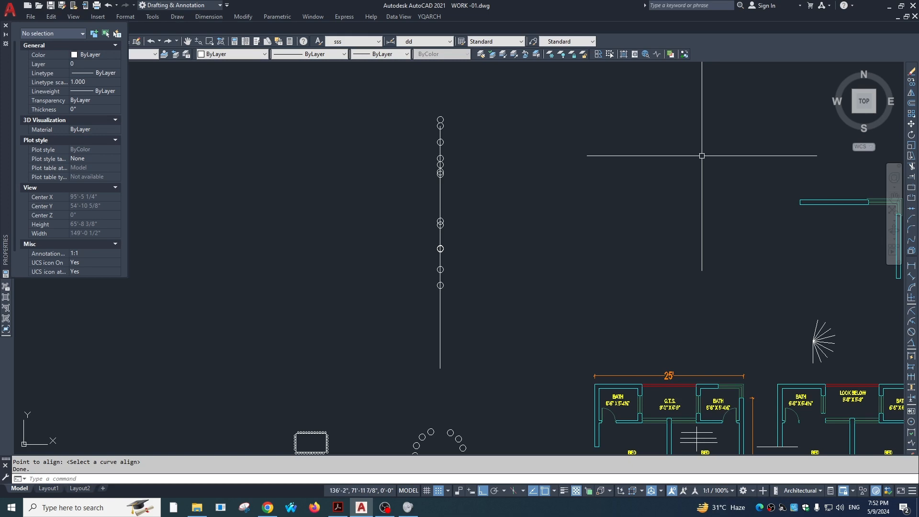
key(Escape)
Move the single circle above the ring into the clear space between the ring and the rectangle
scroll(702, 156, down, 5)
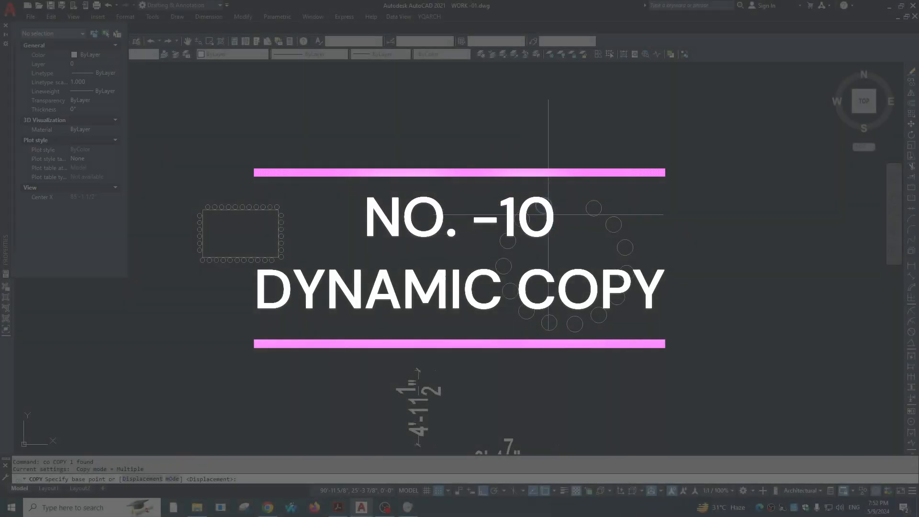
key(Escape)
click(534, 190)
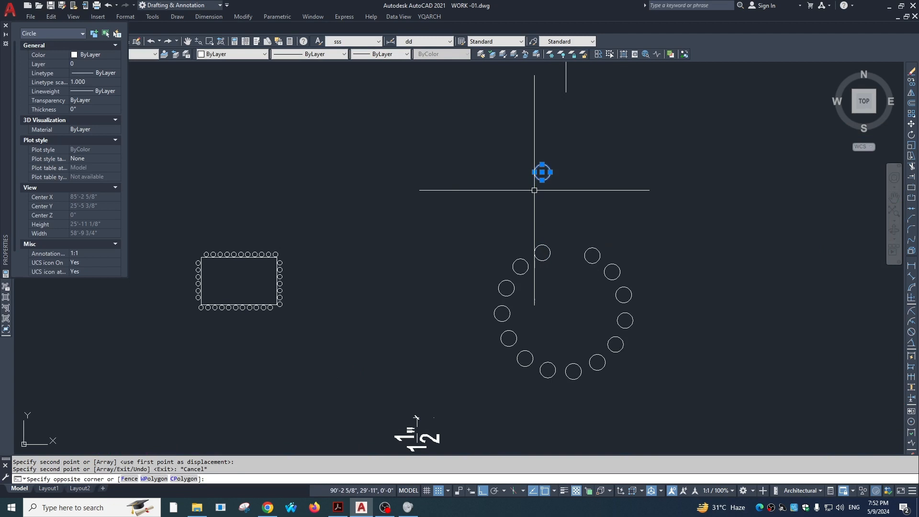
text(, m)
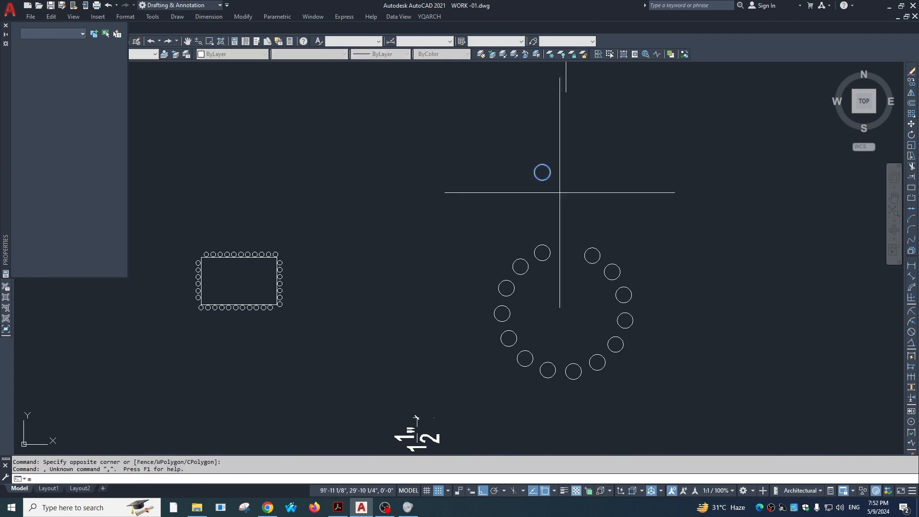
click(555, 202)
click(411, 197)
middle_drag(430, 186, 499, 212)
key(Escape)
scroll(499, 184, up, 4)
middle_drag(447, 234, 500, 286)
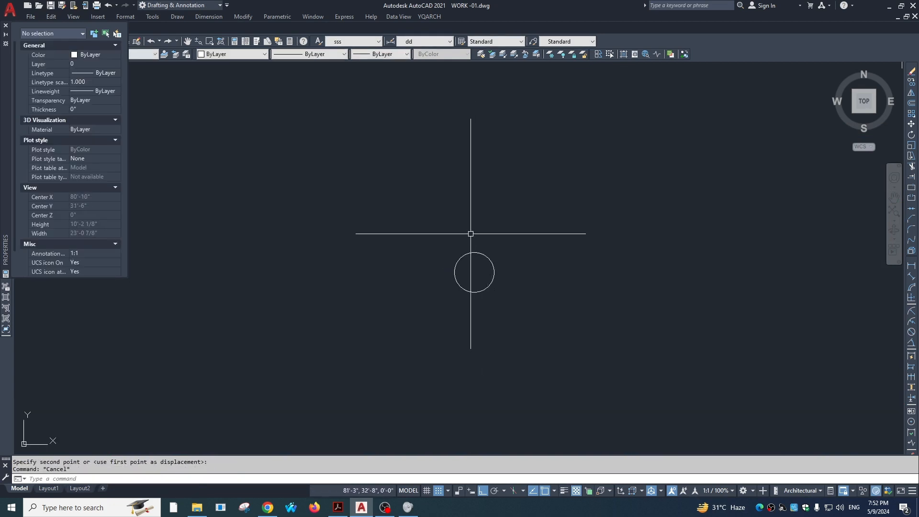
Copy the lone circle 5' straight up with the standard Copy command
click(497, 240)
click(484, 282)
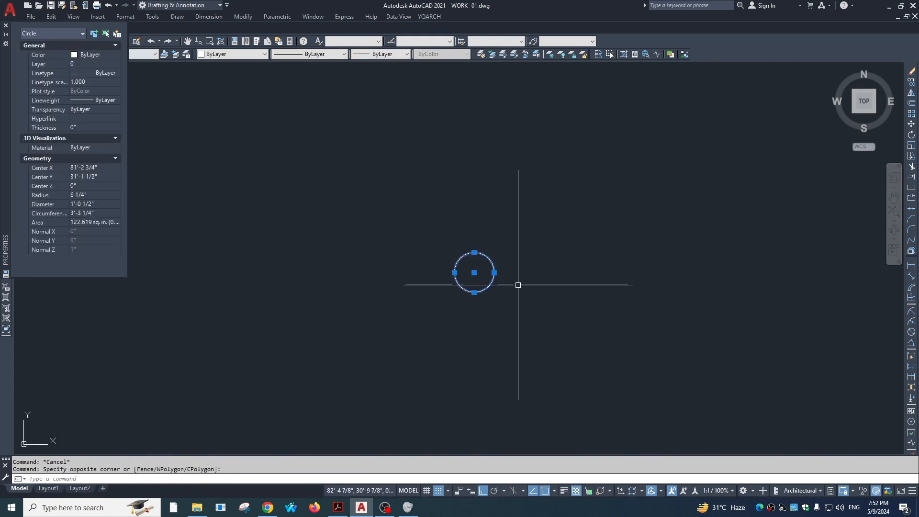
text(co)
click(511, 293)
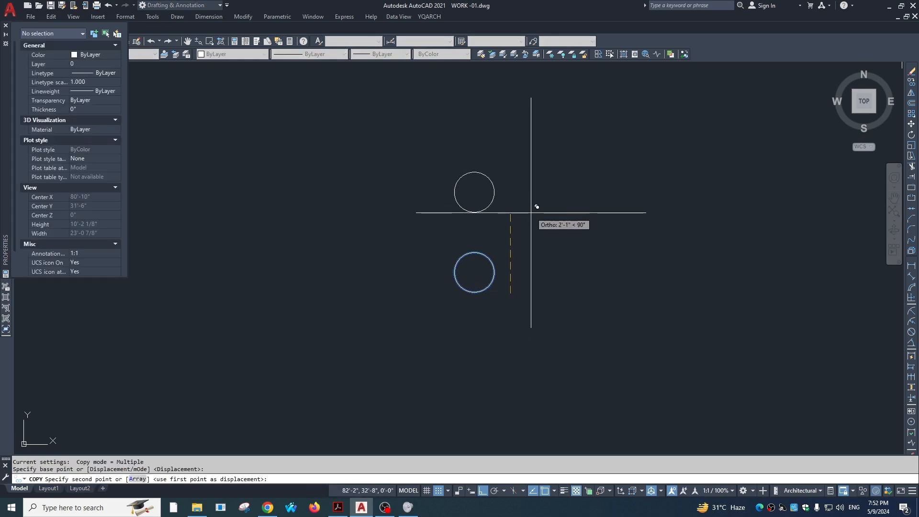
text(5')
key(Return)
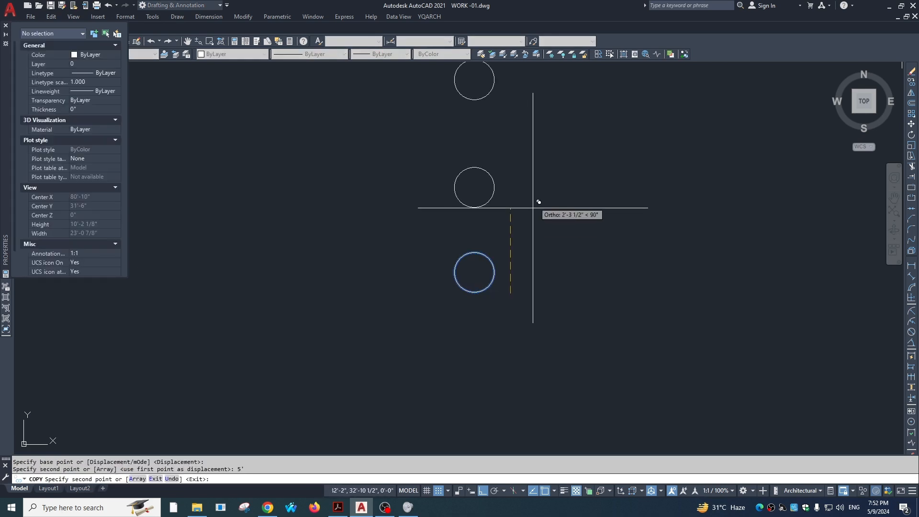
scroll(538, 211, down, 5)
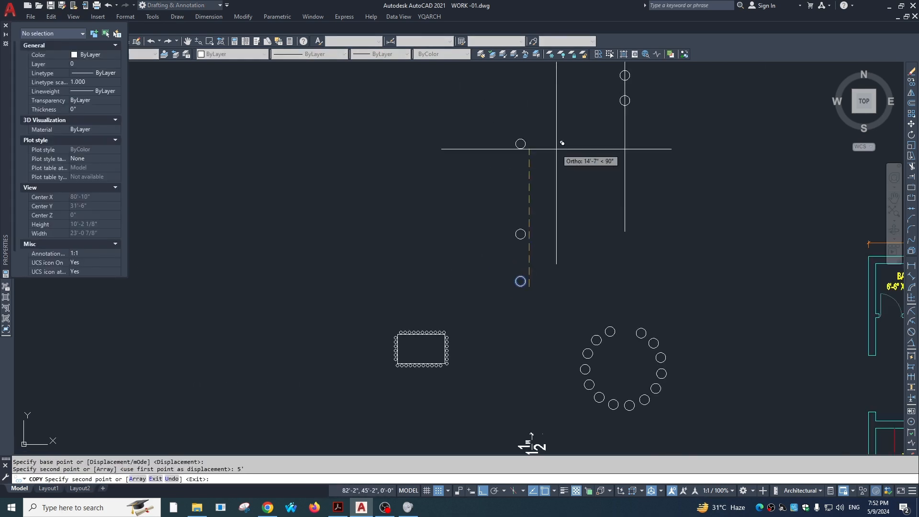
Undo the 5' circle copy and leave the Copy command
text(u)
key(Return)
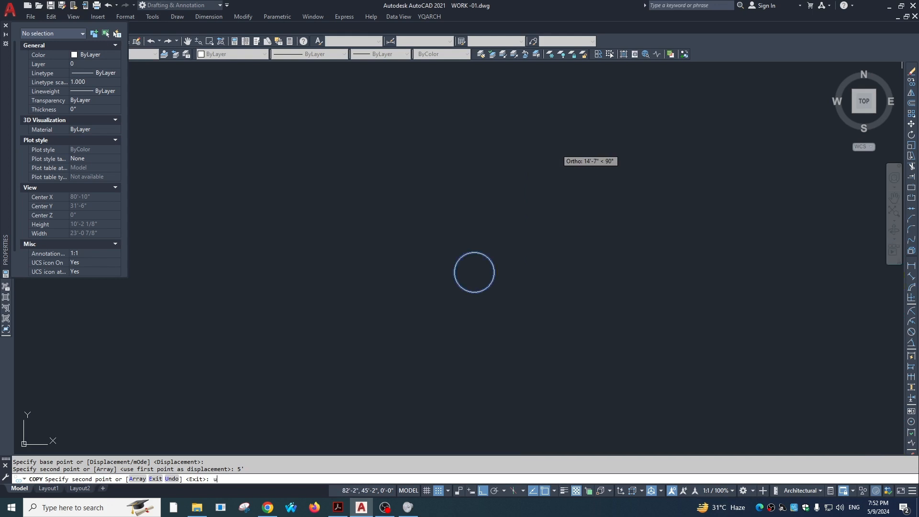
key(Escape)
middle_drag(517, 275, 580, 222)
key(Escape)
Run the CV dynamic copy command on the lone circle, entering 5' for the base point and 5' upward for the direction point
scroll(535, 203, up, 1)
scroll(536, 202, down, 3)
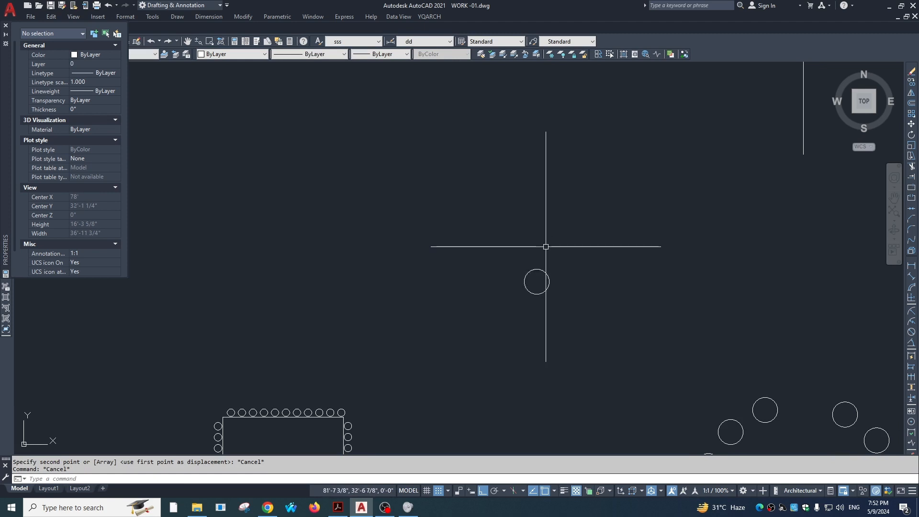
scroll(545, 269, up, 2)
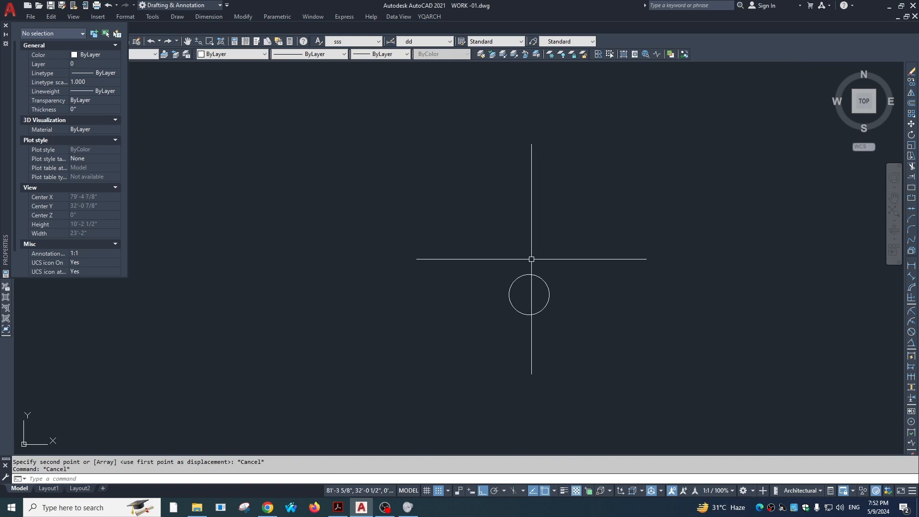
text(v)
key(Return)
click(540, 276)
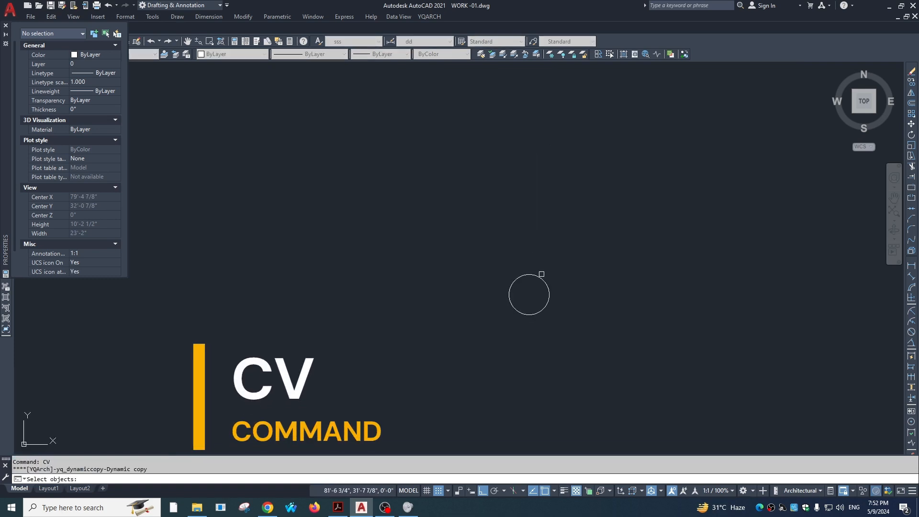
key(Return)
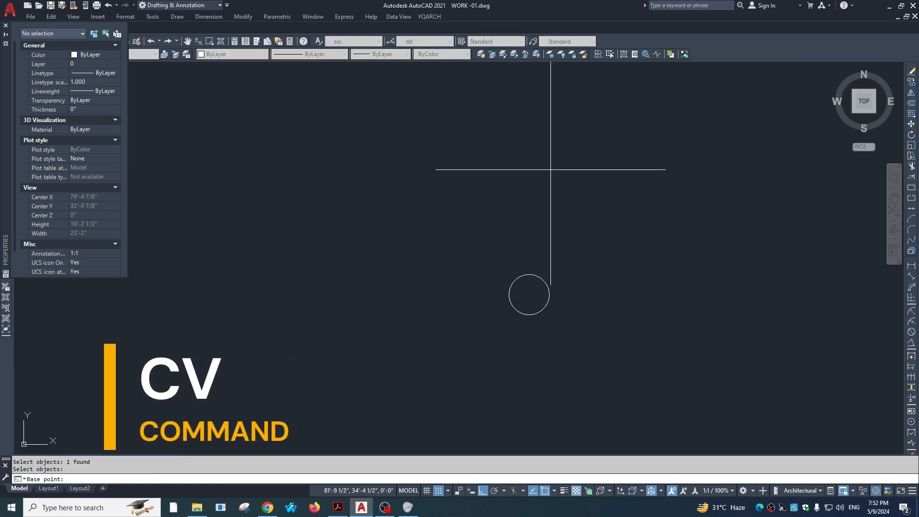
text(5')
key(Return)
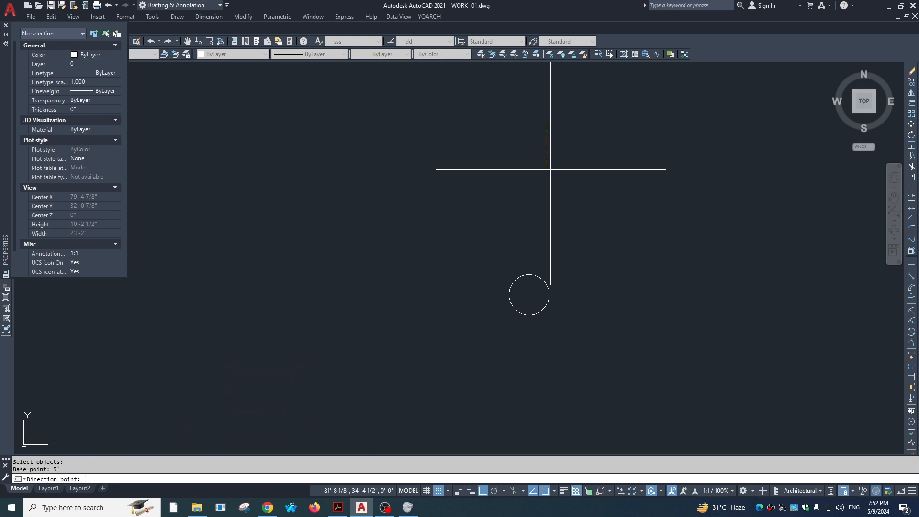
scroll(550, 169, down, 6)
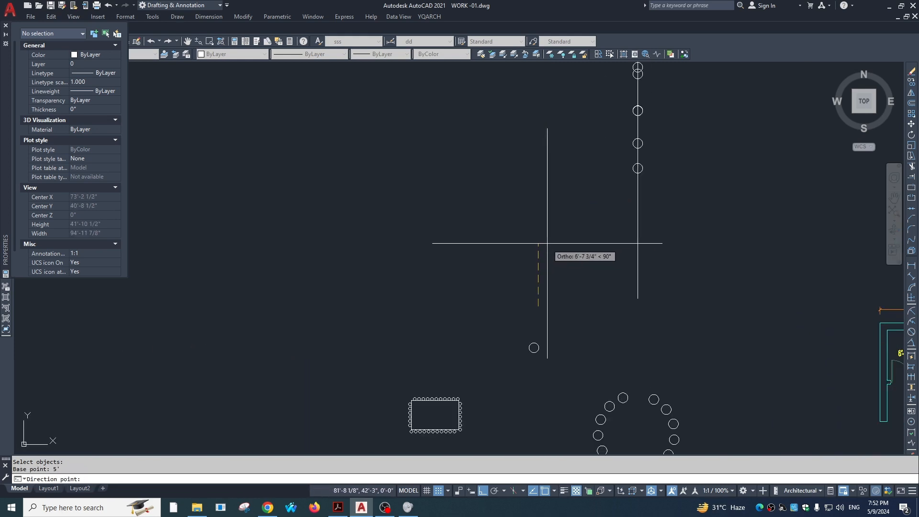
text(5')
key(Return)
Extend the dynamic copy upward into a column of circles, reaching about the height of the topmost circle on the vertical line, and end the command
scroll(538, 338, down, 2)
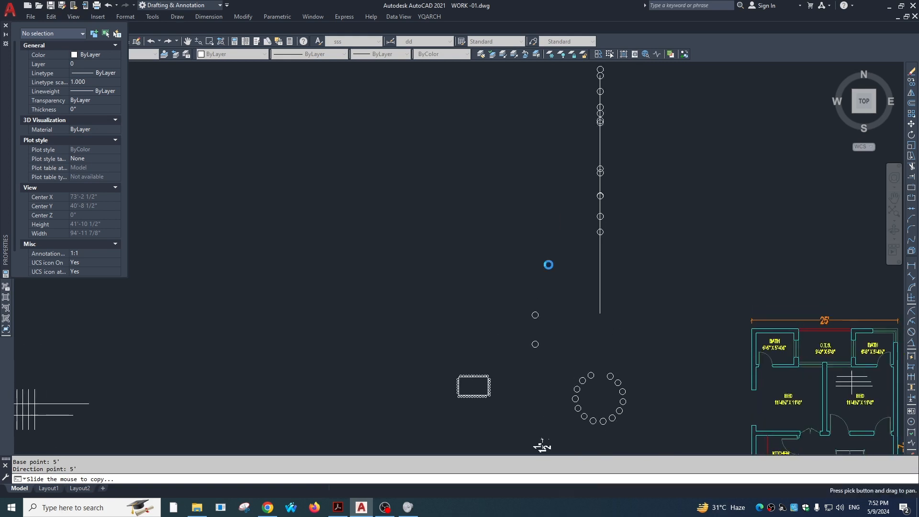
scroll(557, 313, up, 6)
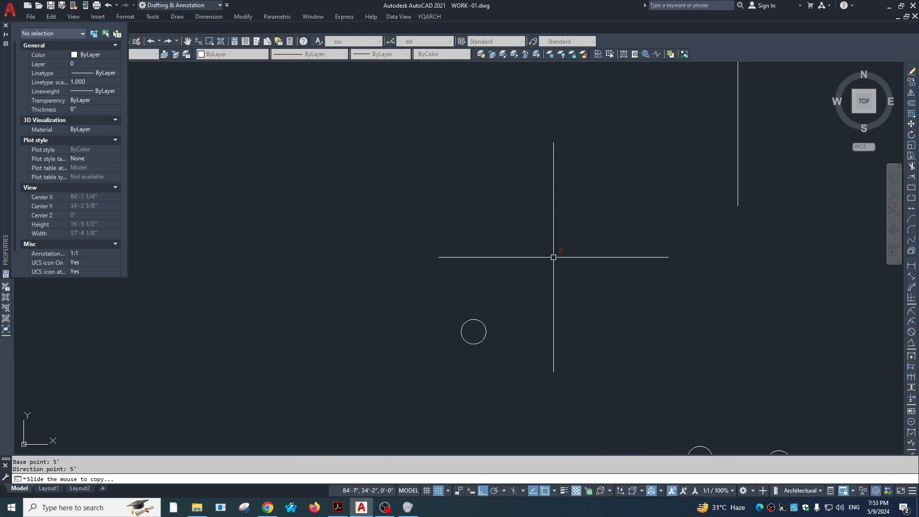
scroll(542, 167, down, 4)
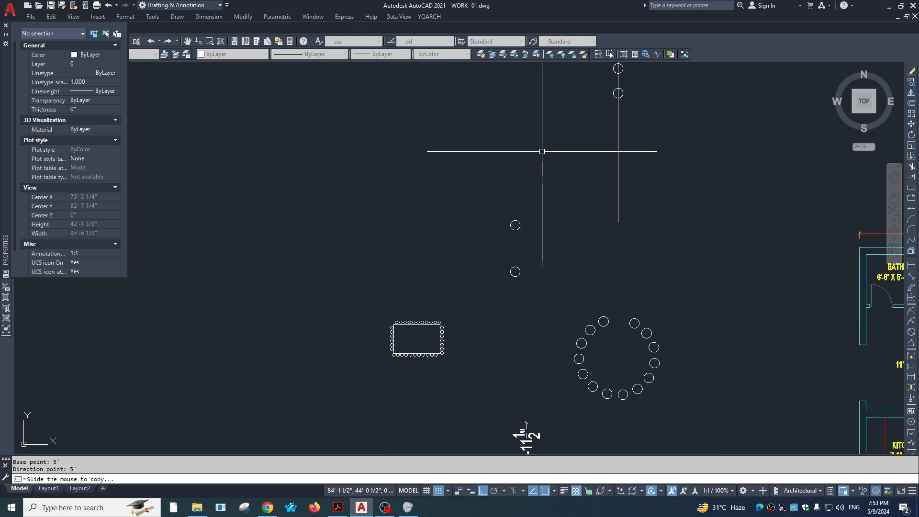
middle_drag(542, 151, 527, 281)
scroll(538, 152, down, 1)
scroll(527, 277, down, 1)
scroll(536, 194, up, 6)
scroll(555, 168, down, 3)
middle_drag(553, 175, 535, 270)
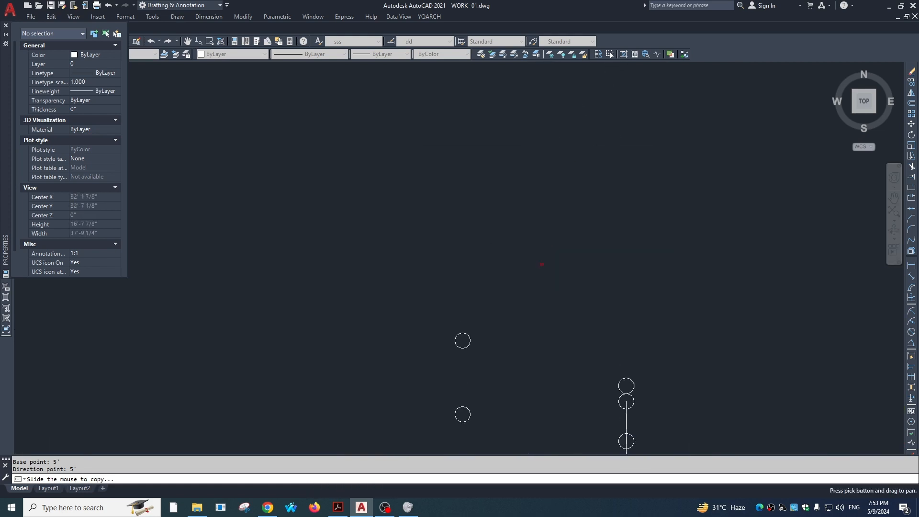
scroll(521, 145, down, 2)
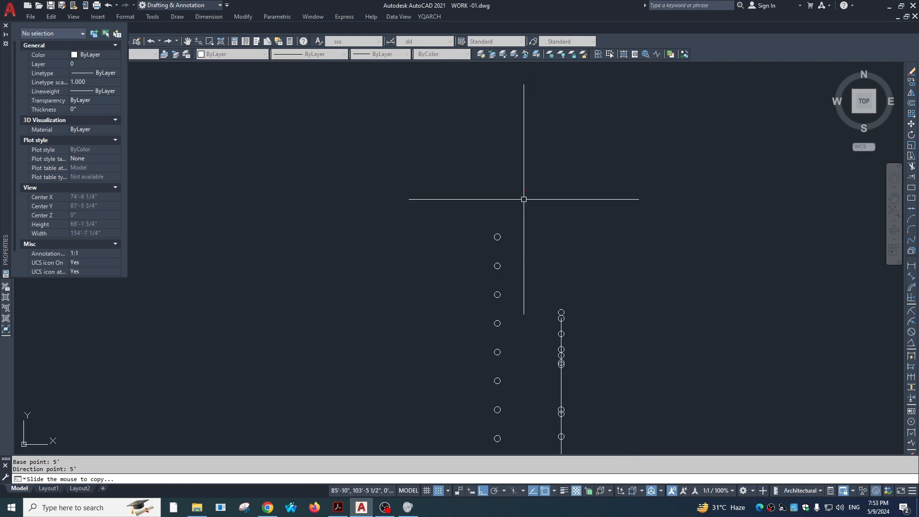
scroll(524, 210, down, 2)
middle_drag(531, 211, 530, 141)
key(Escape)
scroll(530, 232, down, 1)
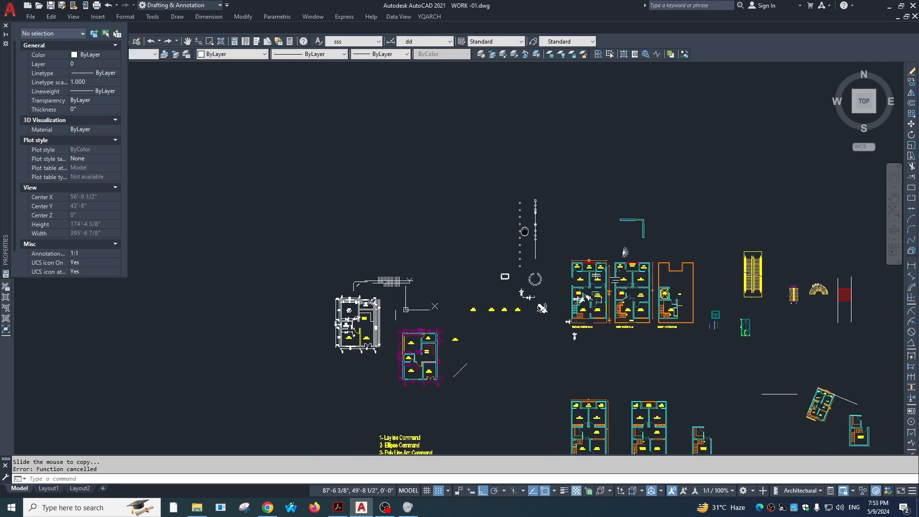
middle_drag(531, 273, 524, 210)
scroll(524, 228, up, 1)
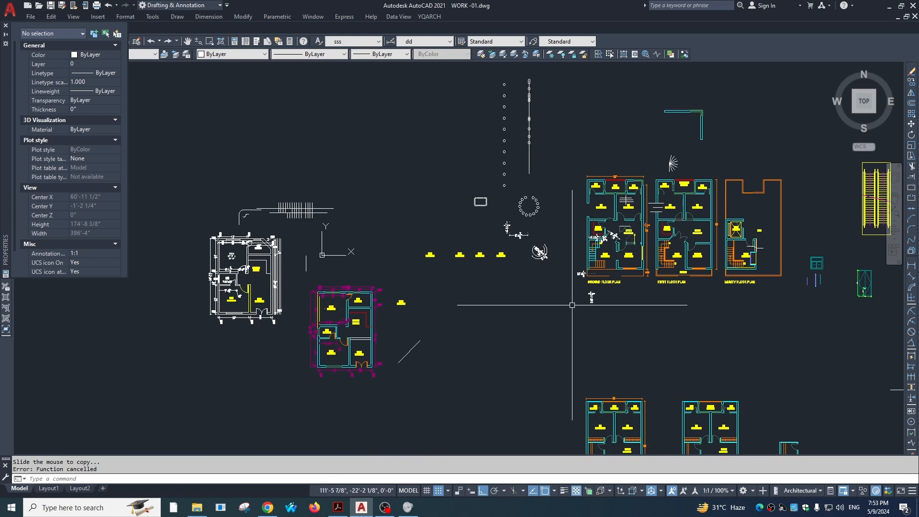